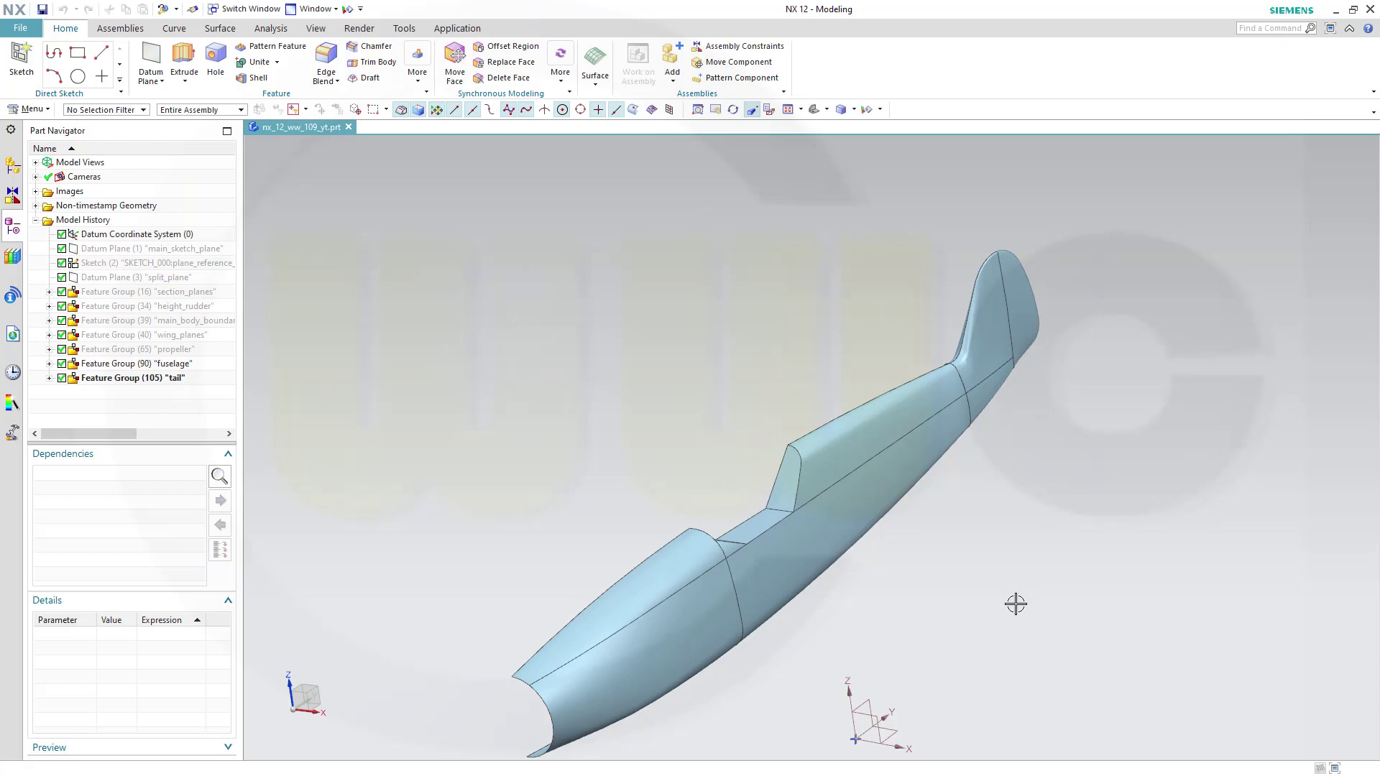
Mirror the fuselage sheet body across the default plane with Mirror Geometry
middle_click_drag(1013, 604, 980, 622)
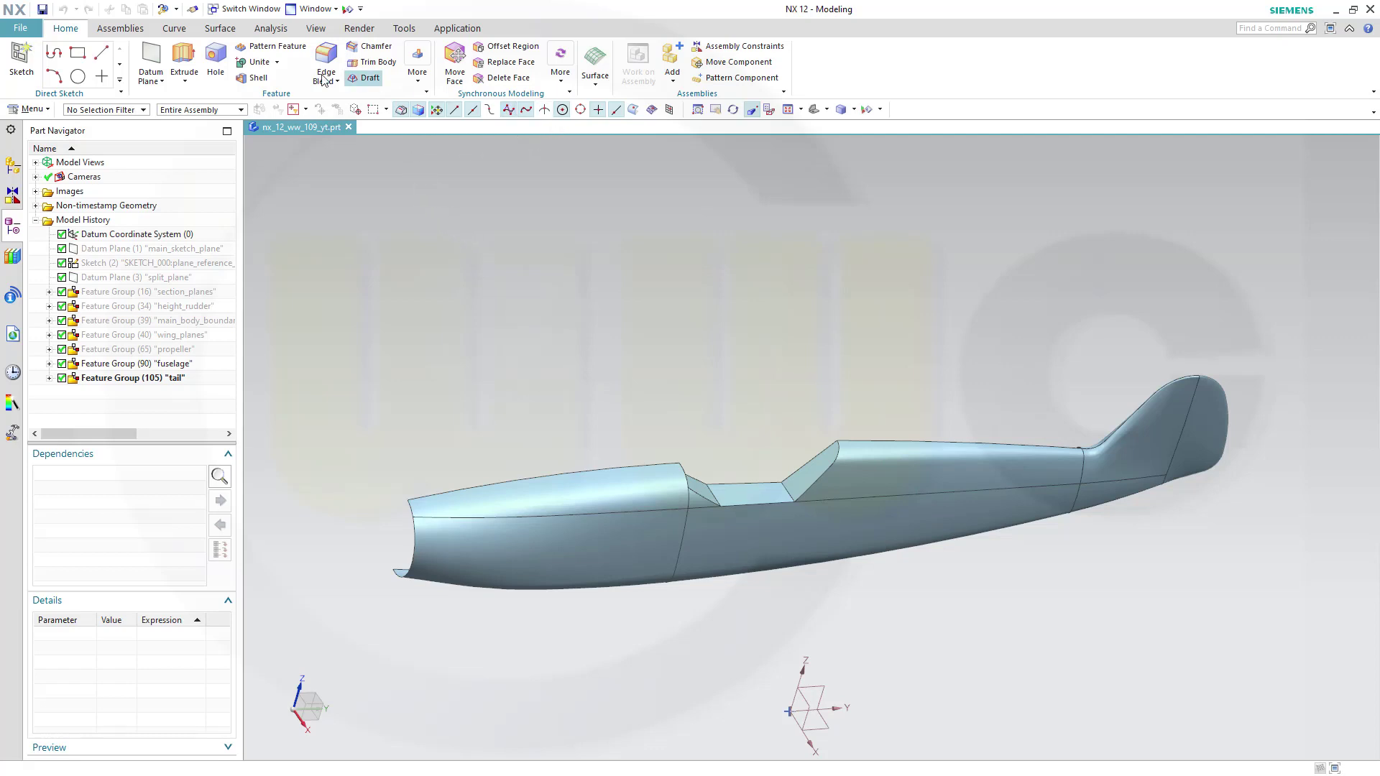
left_click(417, 80)
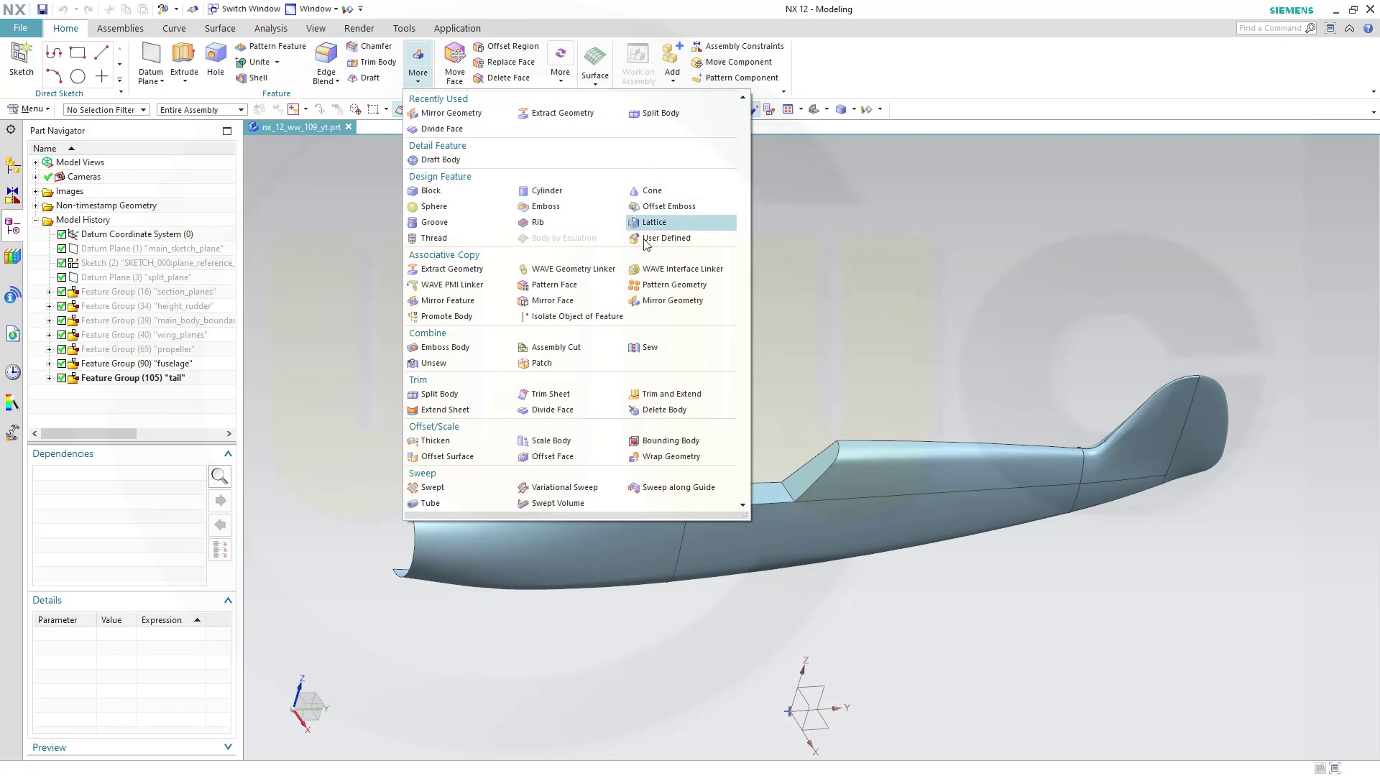
left_click(652, 302)
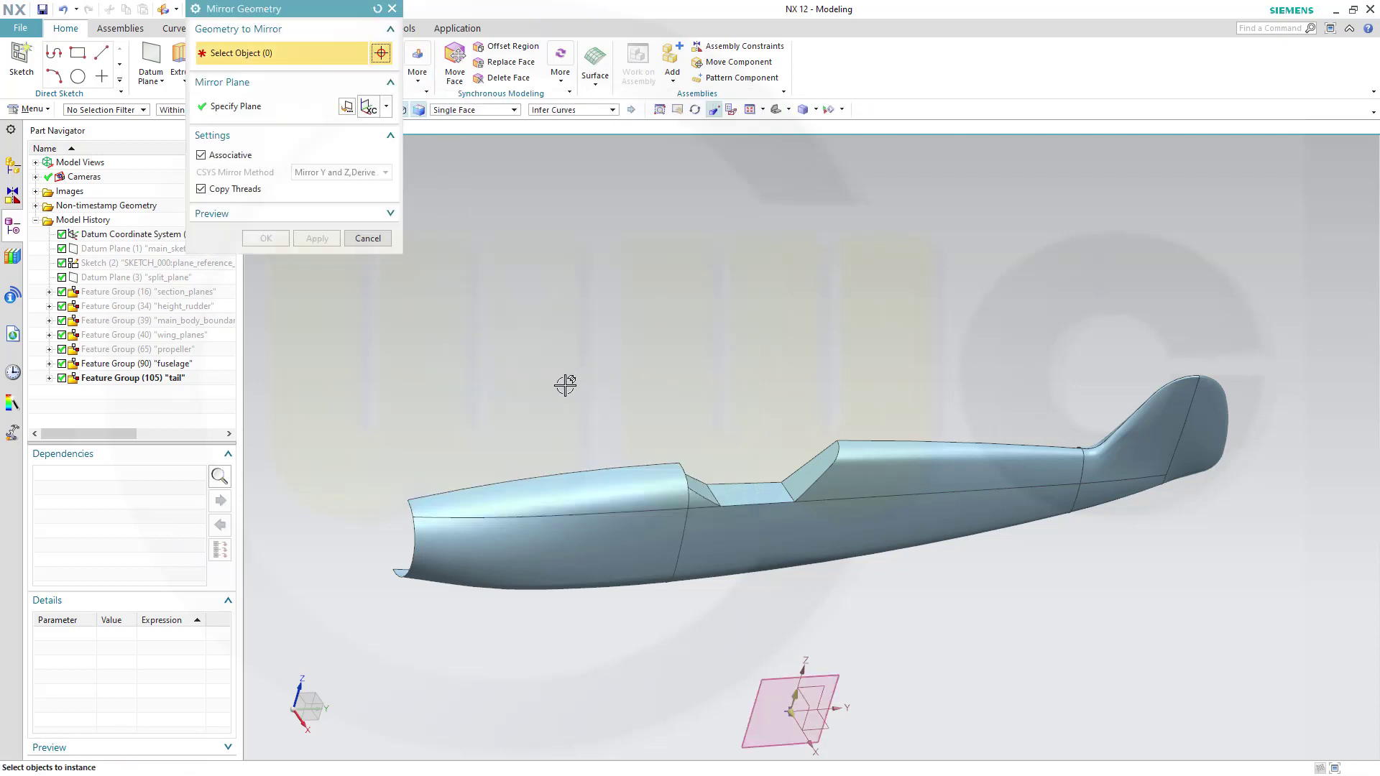
middle_click_drag(935, 467, 917, 386)
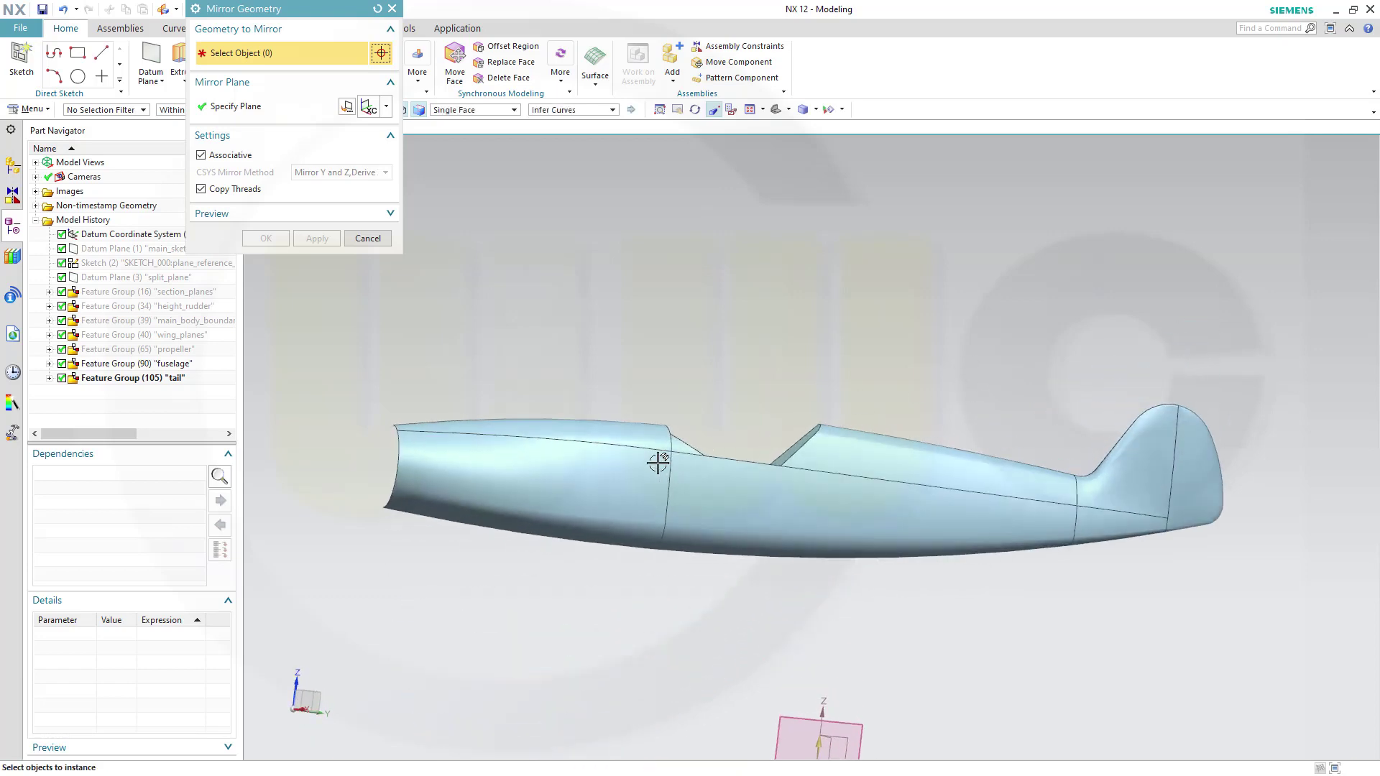
left_click(647, 468)
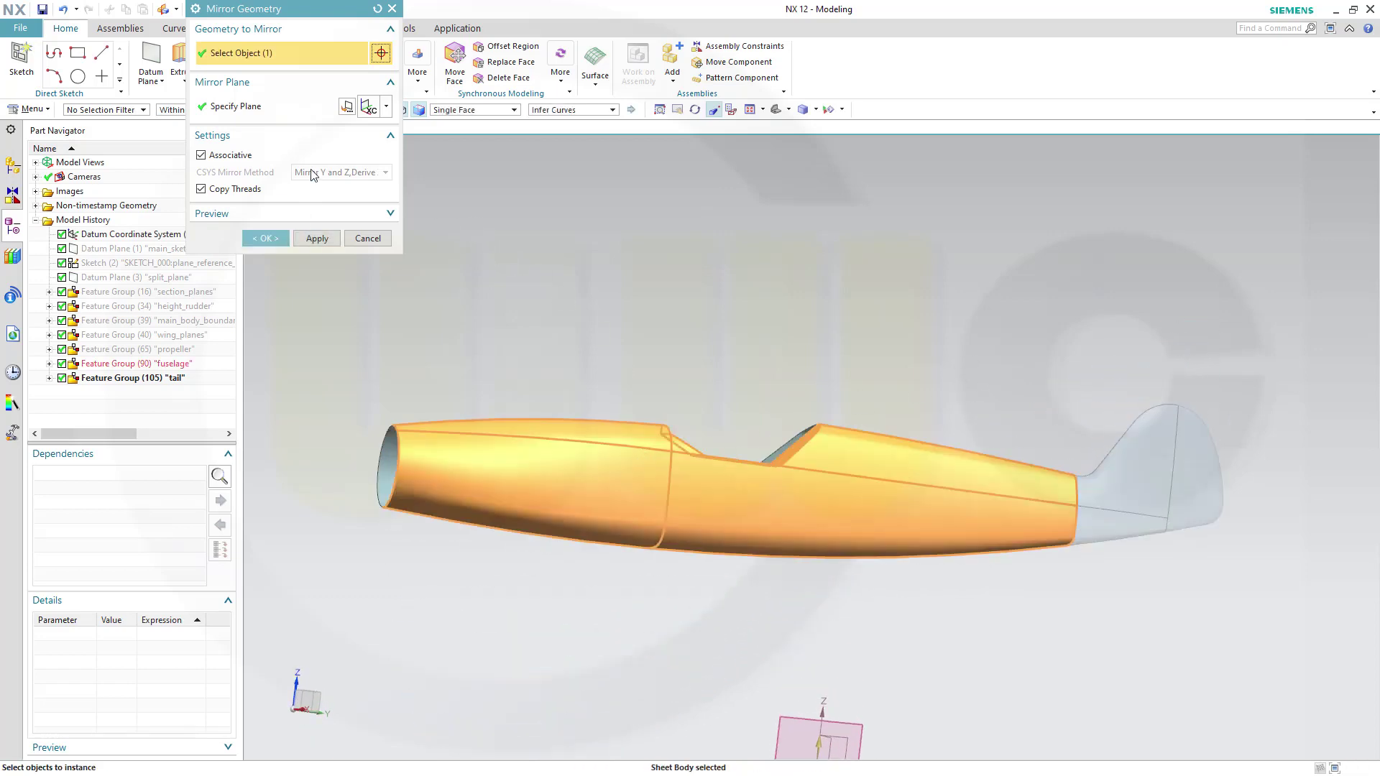
middle_click_drag(369, 327, 350, 409)
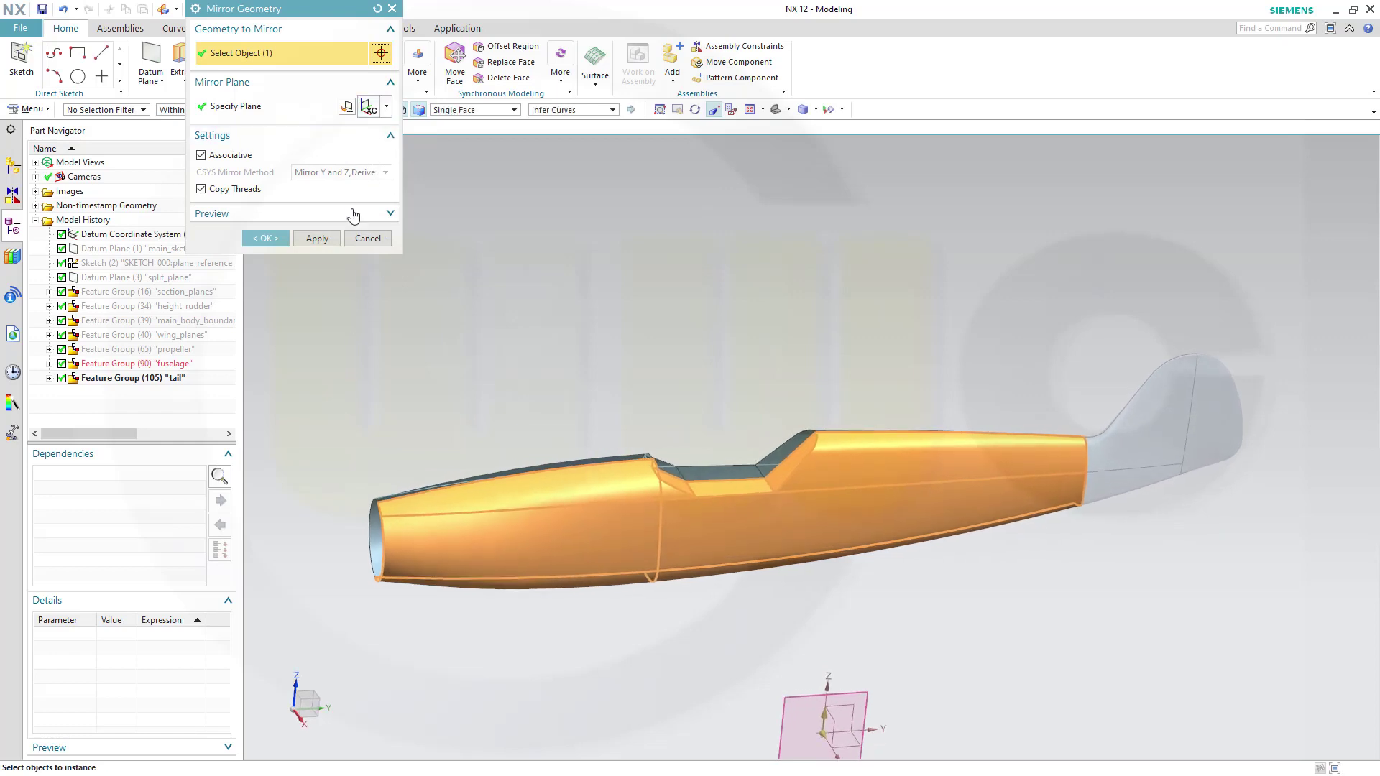
left_click(273, 239)
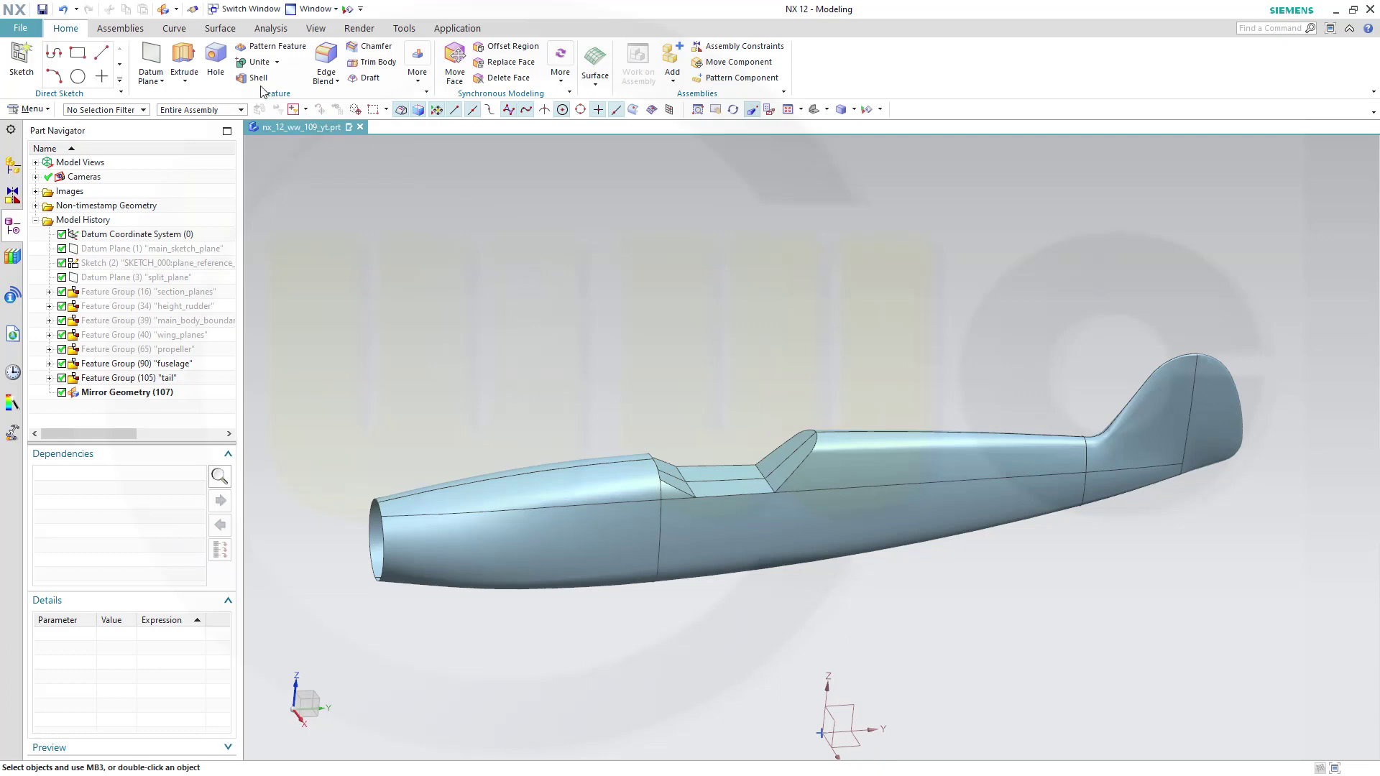
left_click(220, 29)
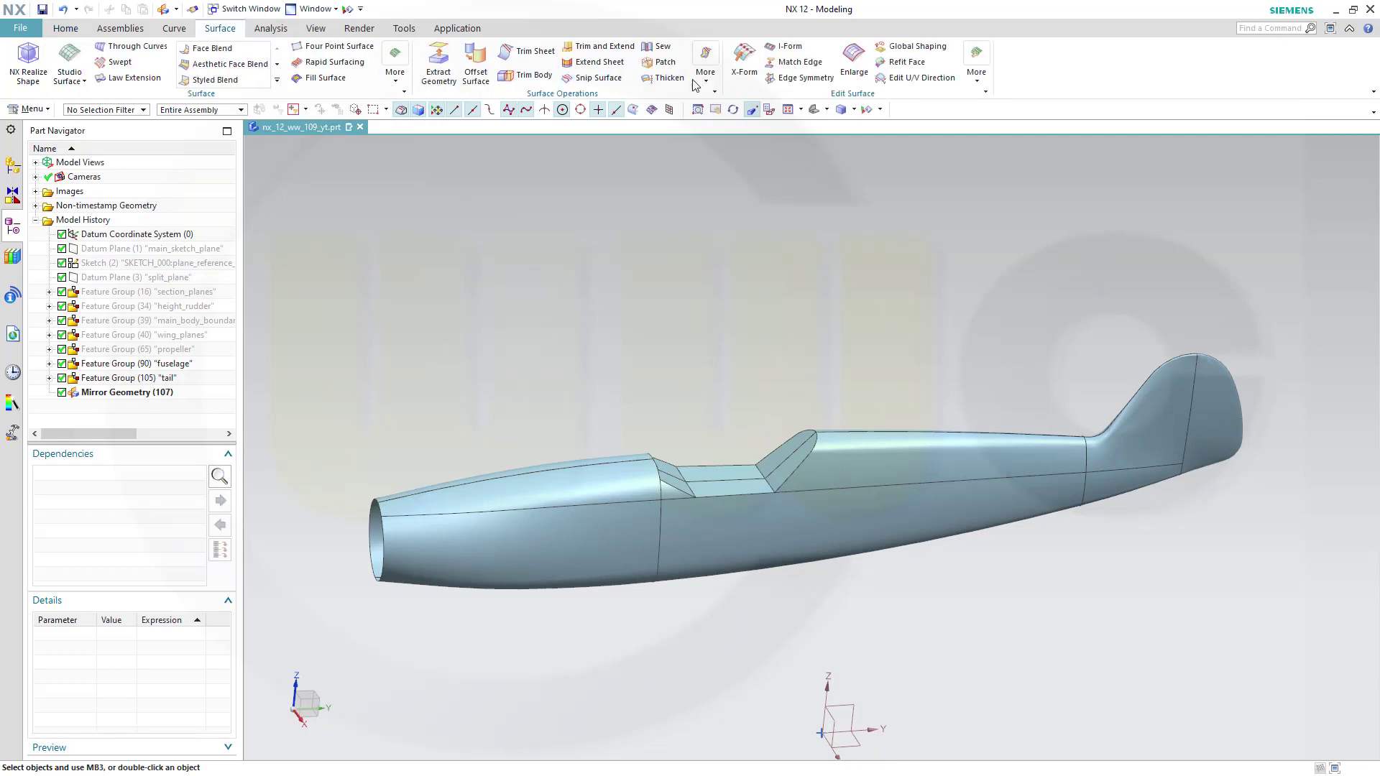
Sew the fuselage as target with its mirrored half and the tail sheet as tools
left_click(658, 46)
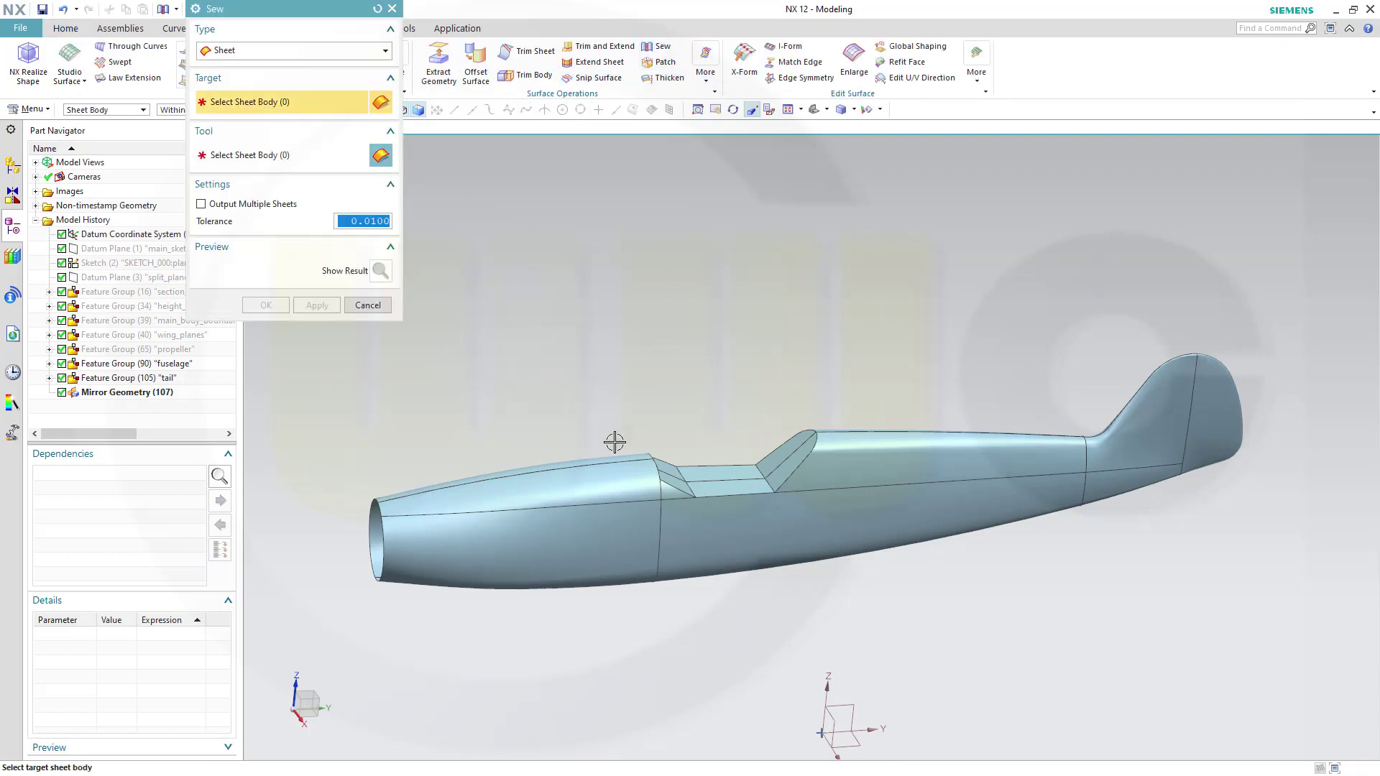
left_click(616, 484)
middle_click_drag(628, 425, 637, 502)
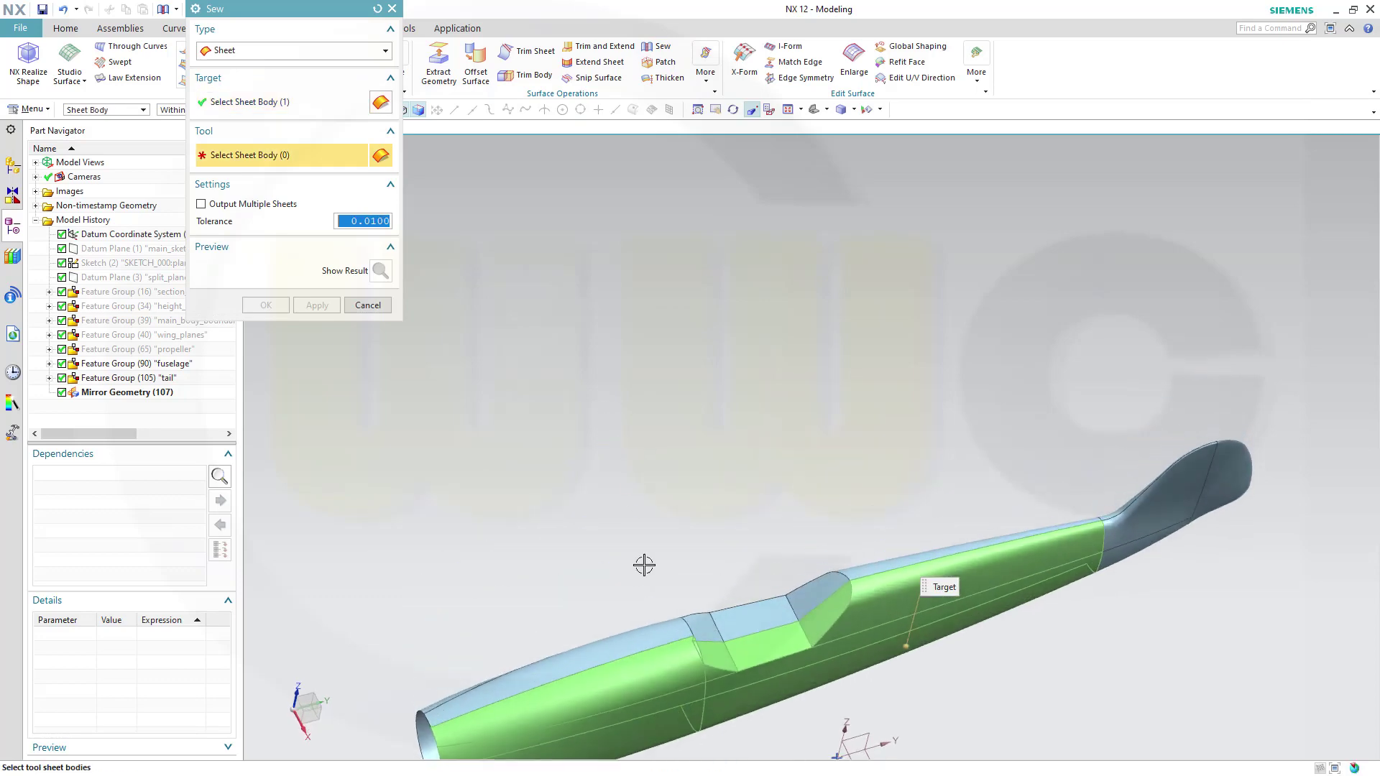
left_click(635, 632)
middle_click_drag(823, 443, 836, 412)
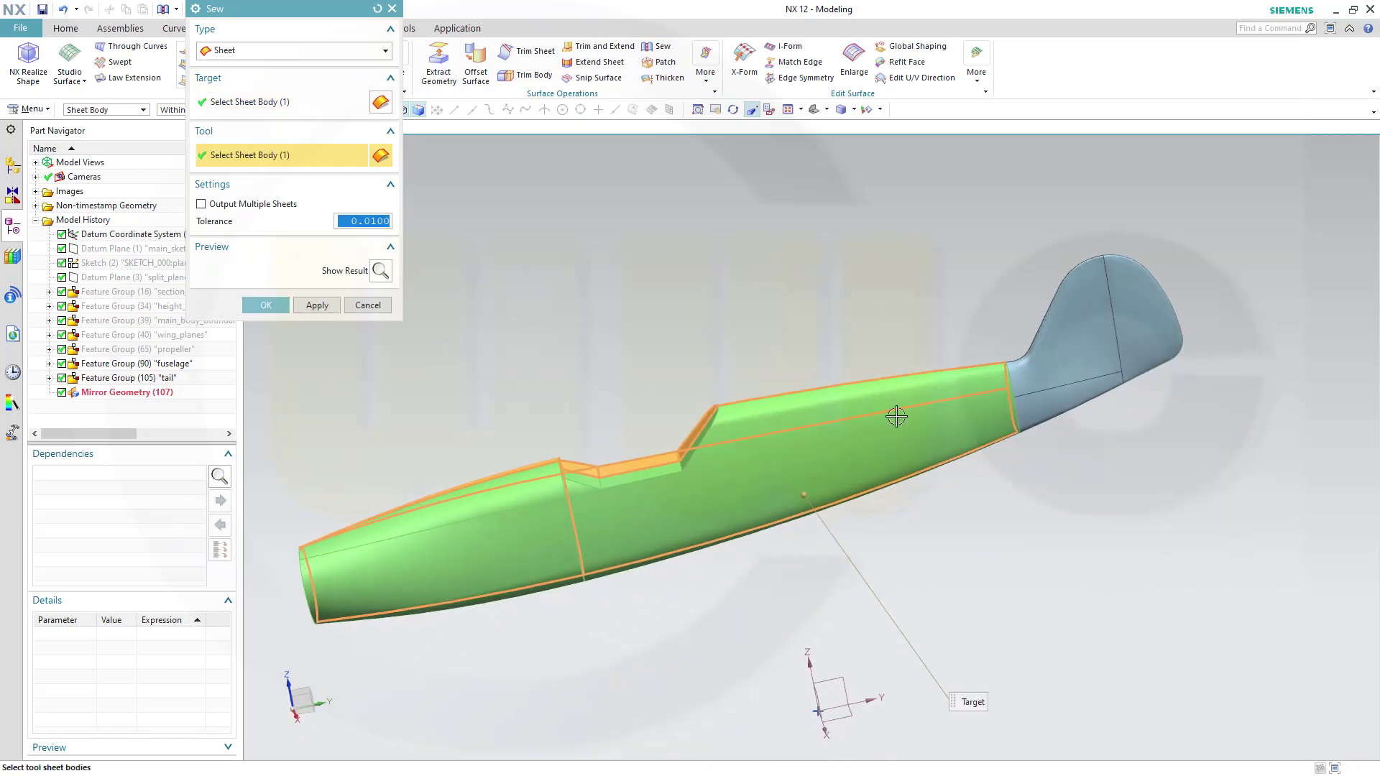
left_click(1098, 350)
mouse_move(973, 295)
middle_mouse_down()
mouse_move(1031, 377)
mouse_move(992, 309)
middle_mouse_up()
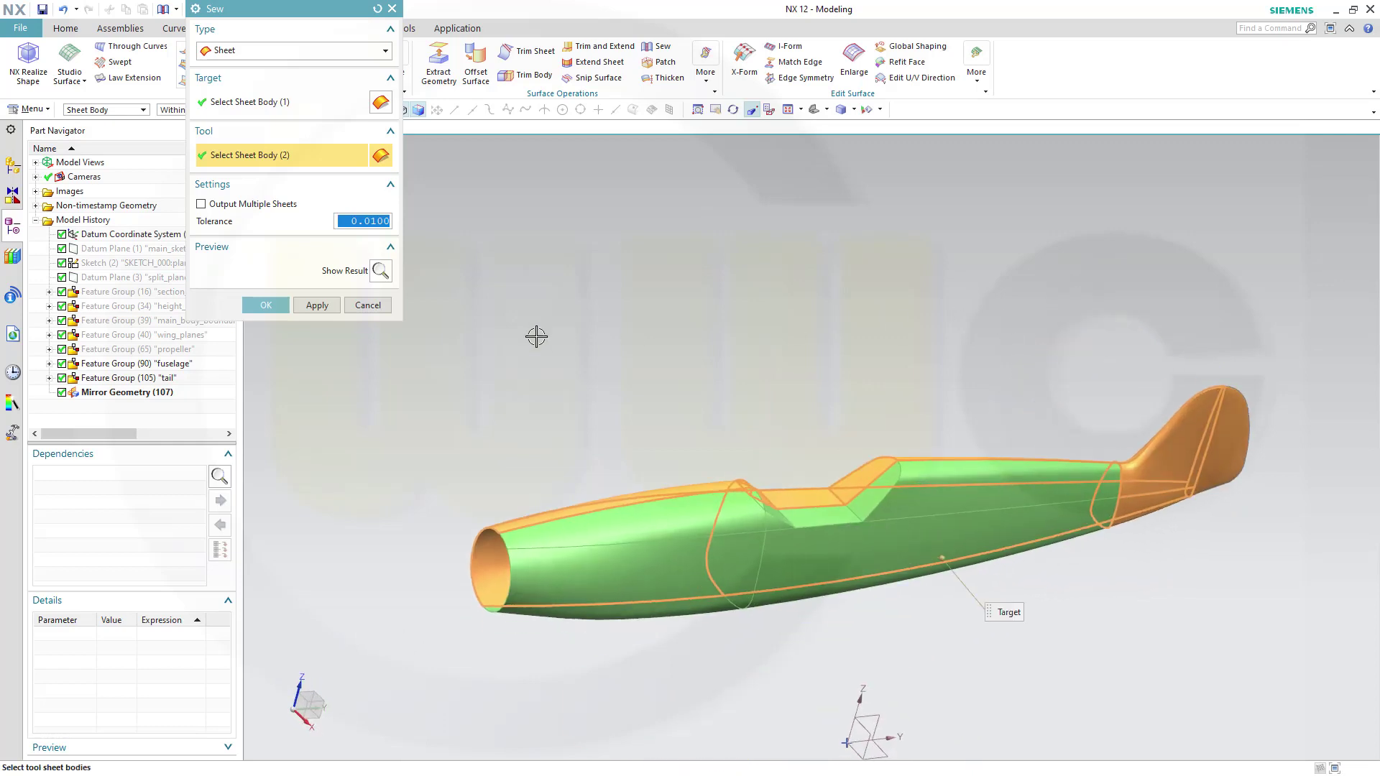
left_click(266, 307)
Orbit to a raised view of the cockpit opening and start a Swept feature
middle_click_drag(776, 400, 764, 339)
scroll(813, 624, "up", 4)
scroll(812, 625, "down", 3)
middle_click_drag(772, 539, 770, 474)
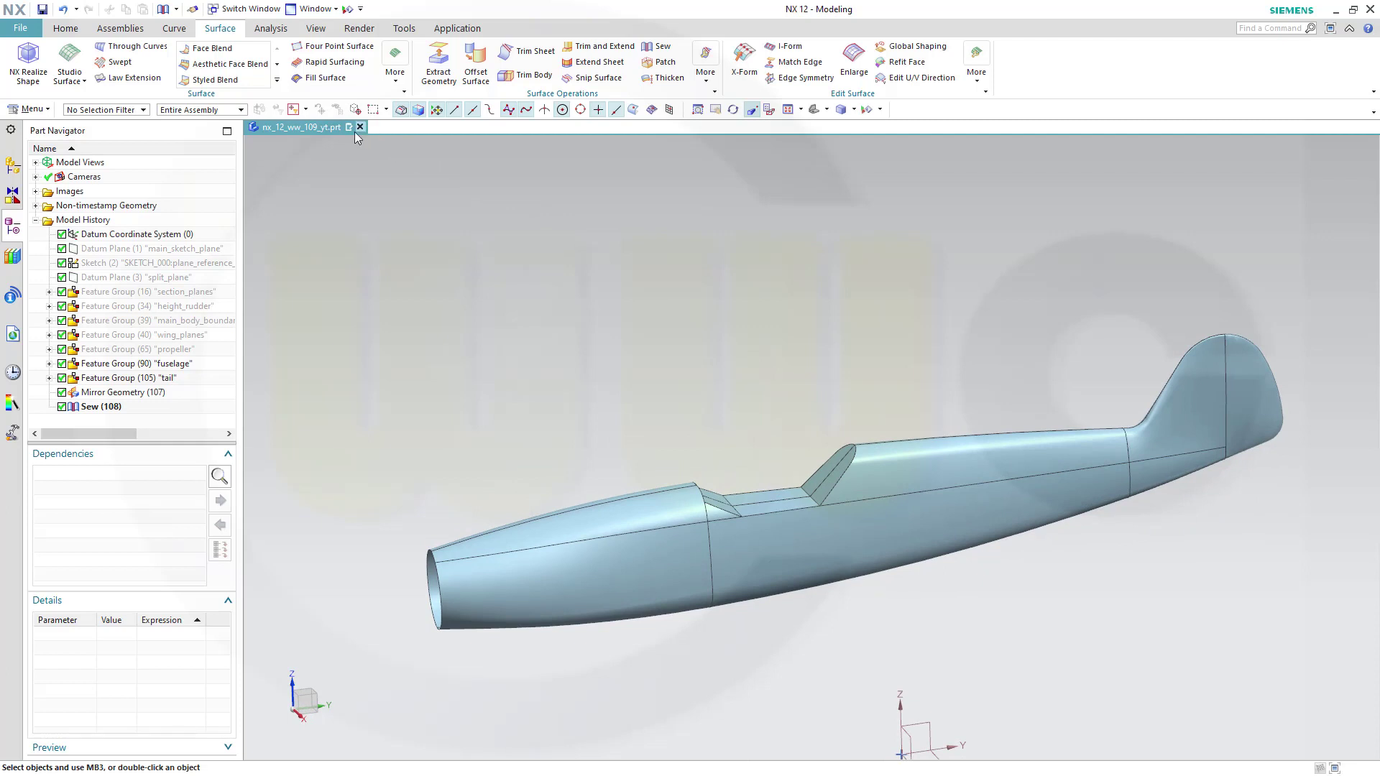
left_click(165, 69)
Orbit and zoom the view onto the cockpit area beside the empty Swept dialog
middle_click_drag(640, 286, 824, 446)
scroll(906, 582, "up", 3)
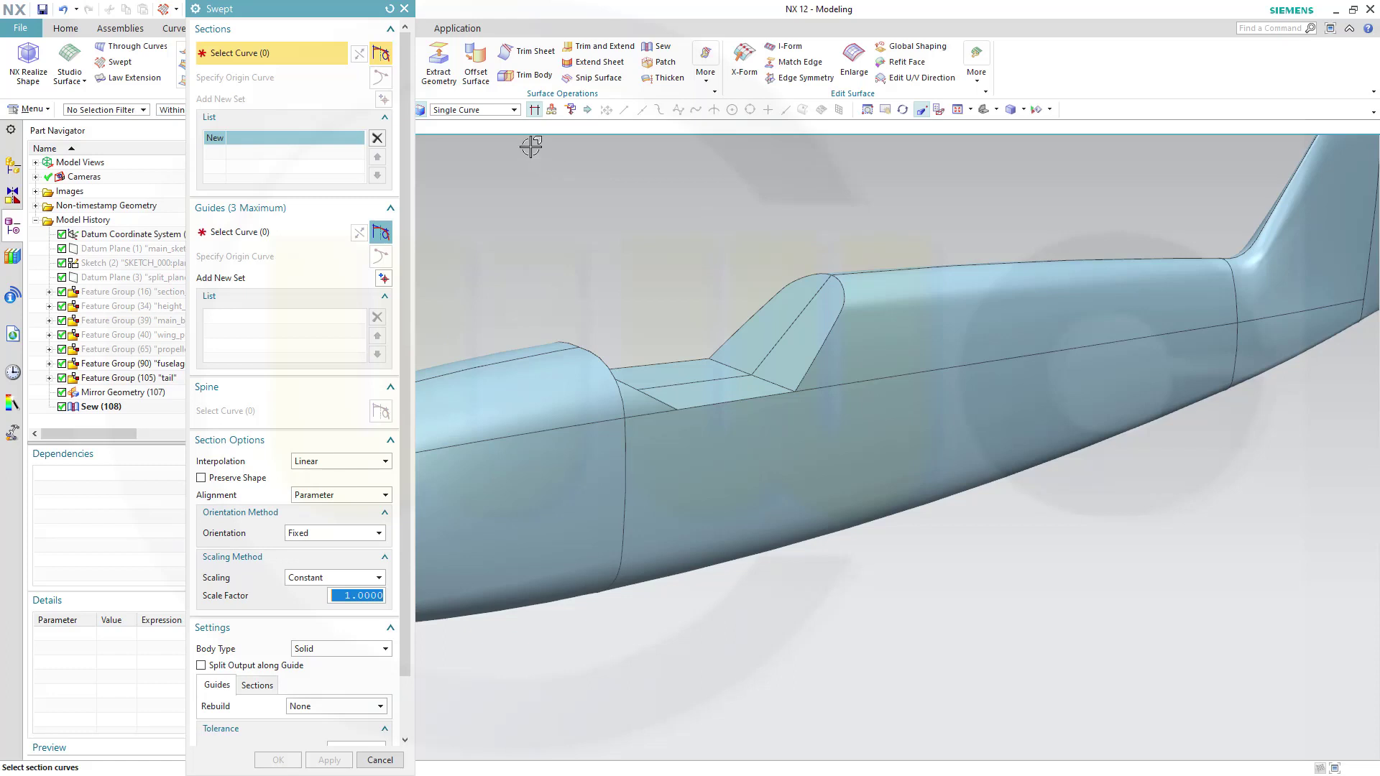
Use the Tangent Curves rule and pick the curved windshield edge as the section
left_click(514, 111)
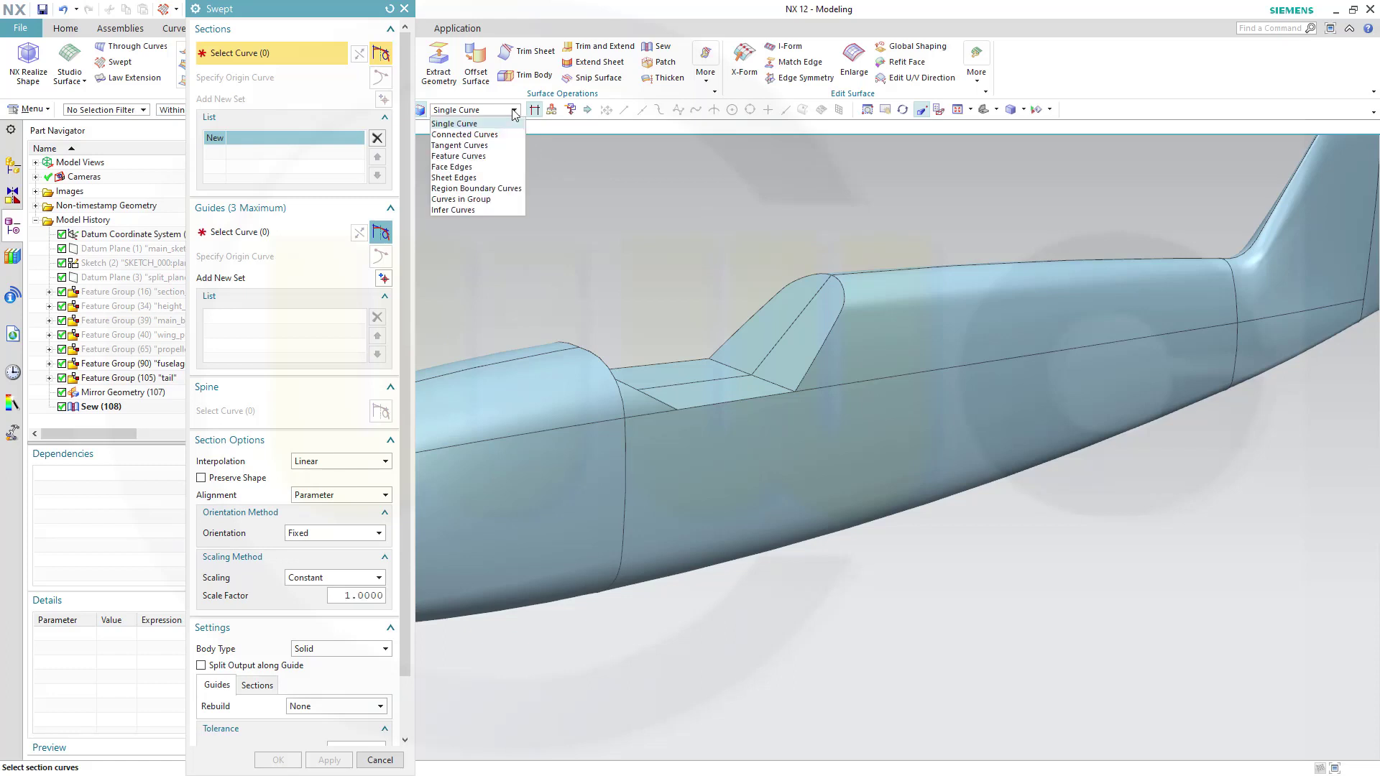
left_click(475, 154)
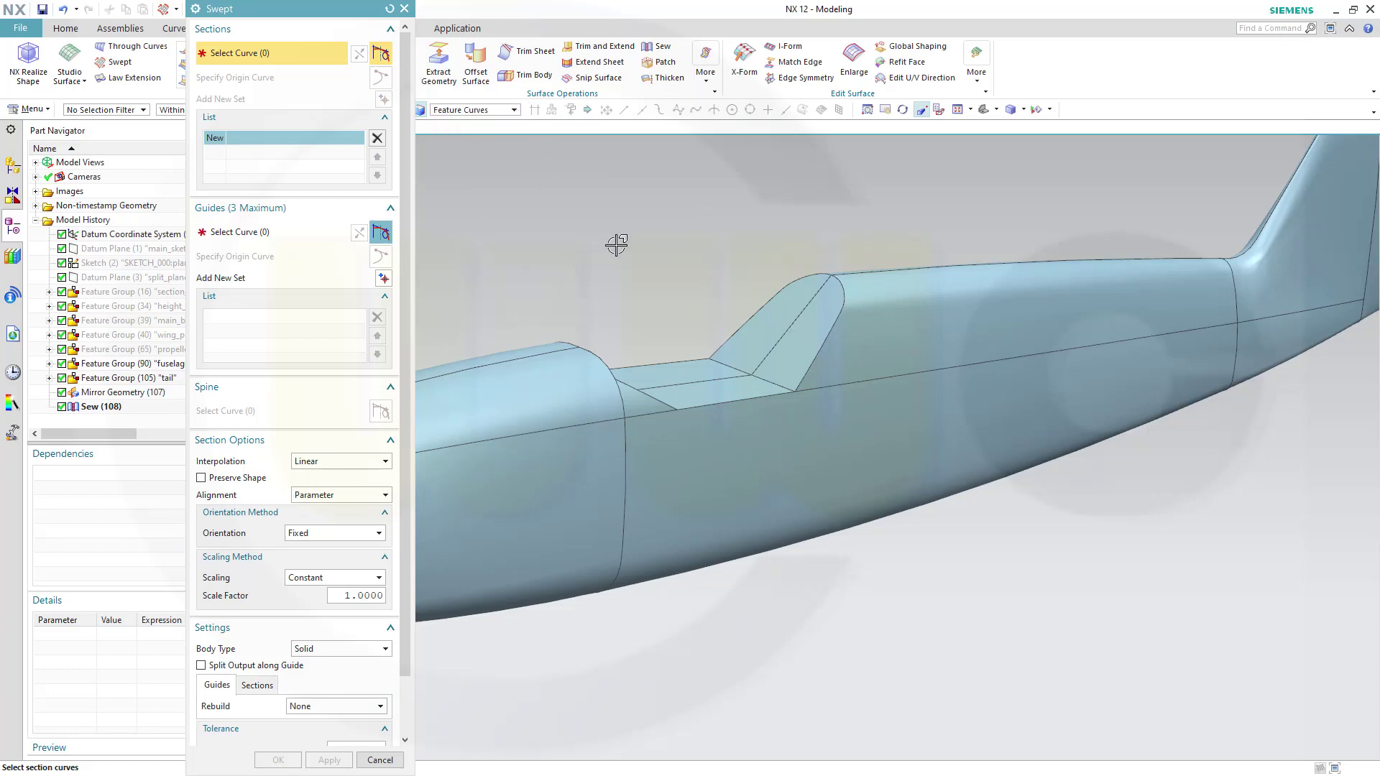
left_click(516, 113)
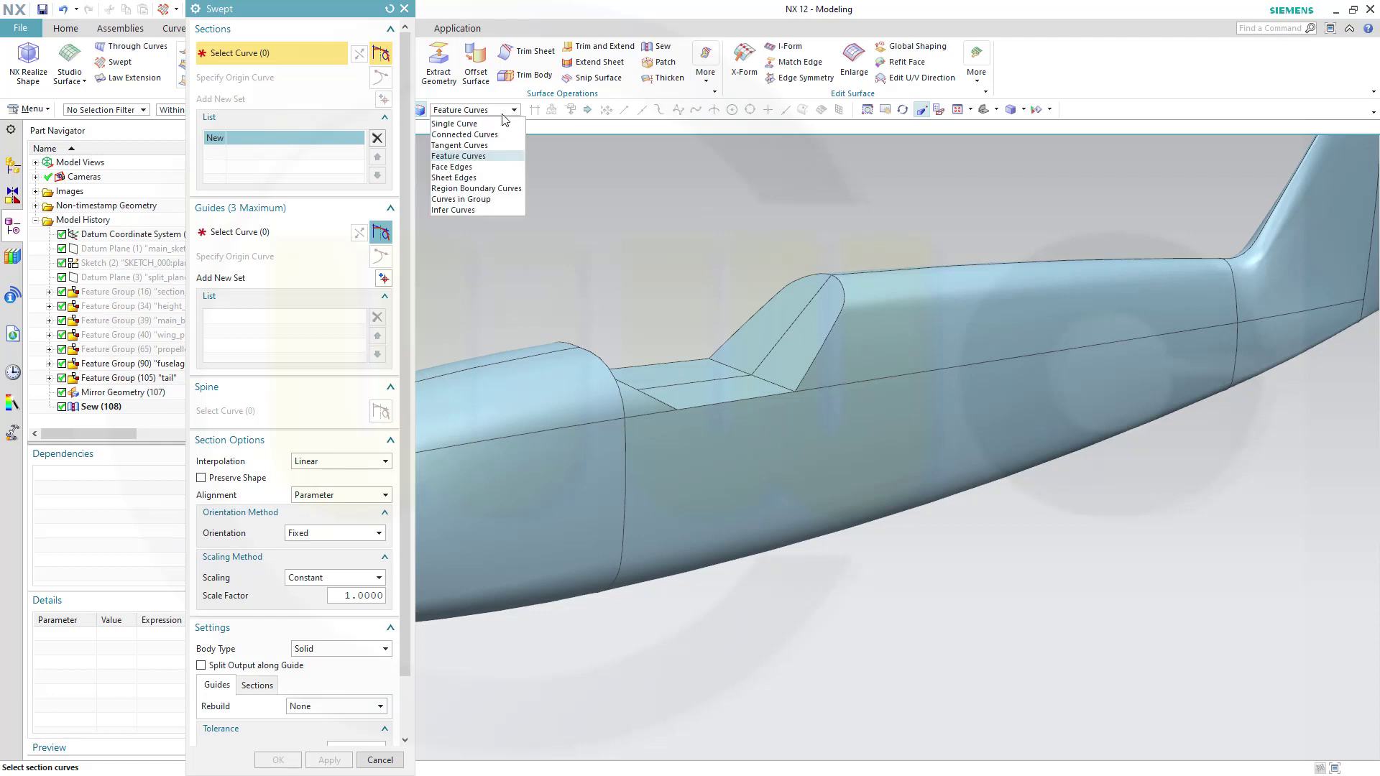
left_click(478, 152)
left_click(810, 363)
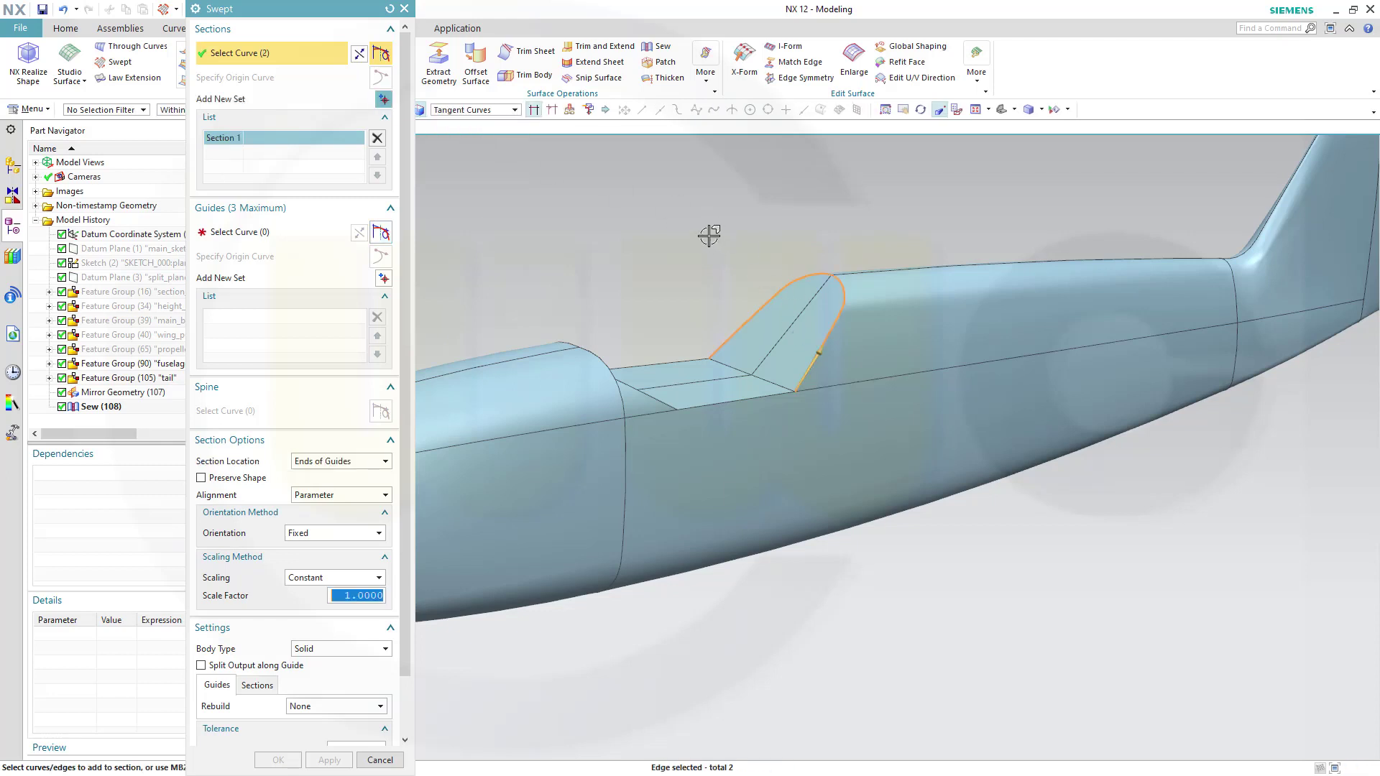
Pick the lower fuselage edge as first guide and the upper edge as a reversed second guide
left_click(344, 230)
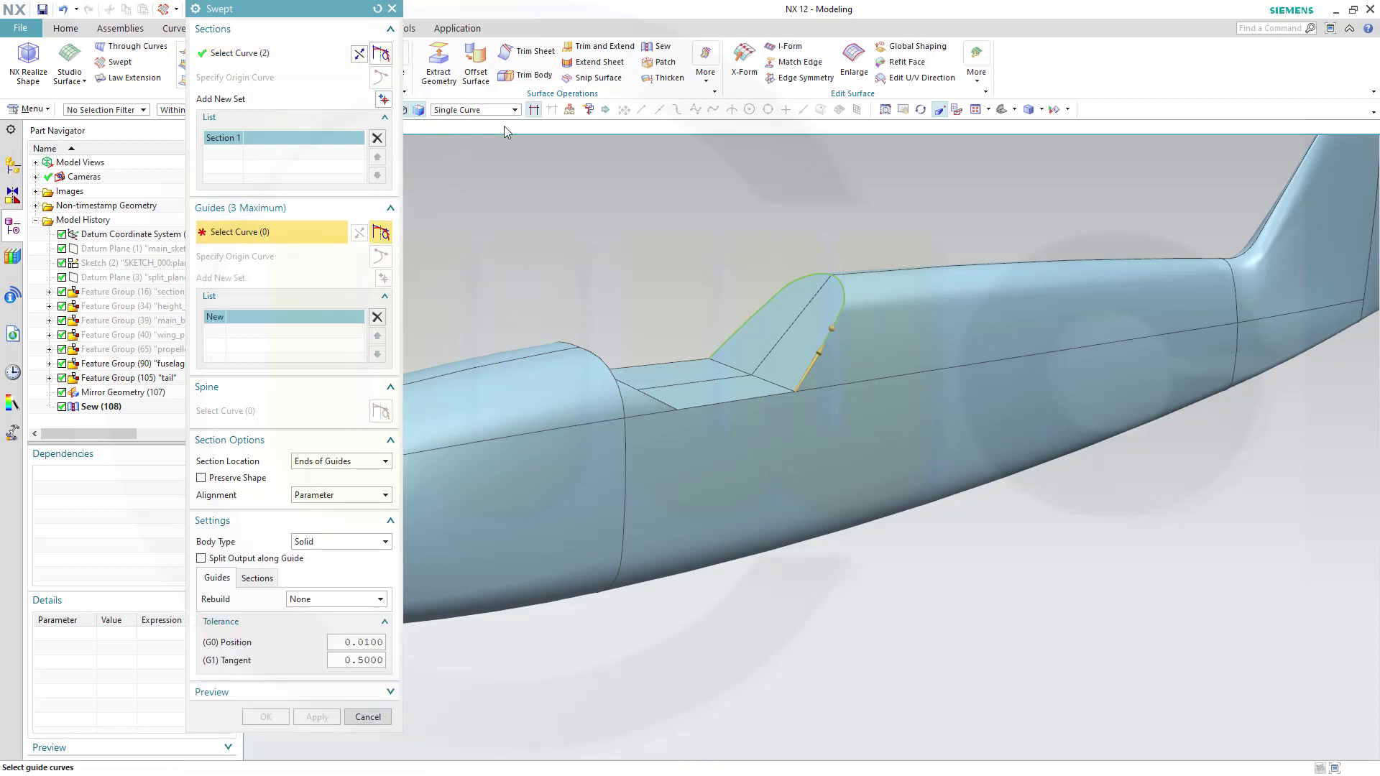
left_click(739, 400)
middle_click_drag(619, 315, 658, 421)
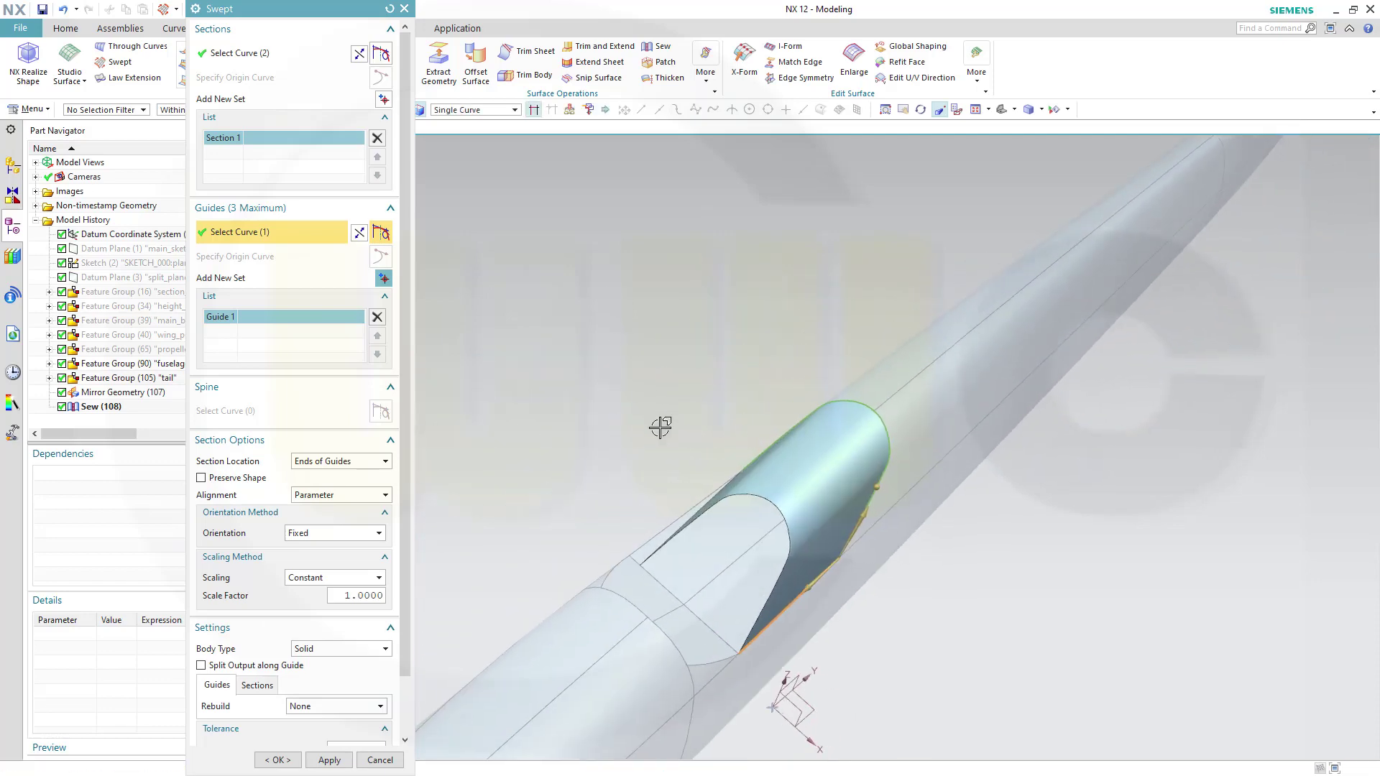
left_click(683, 516)
middle_click_drag(642, 440, 576, 382)
left_click(584, 396, "shift")
left_click(384, 279)
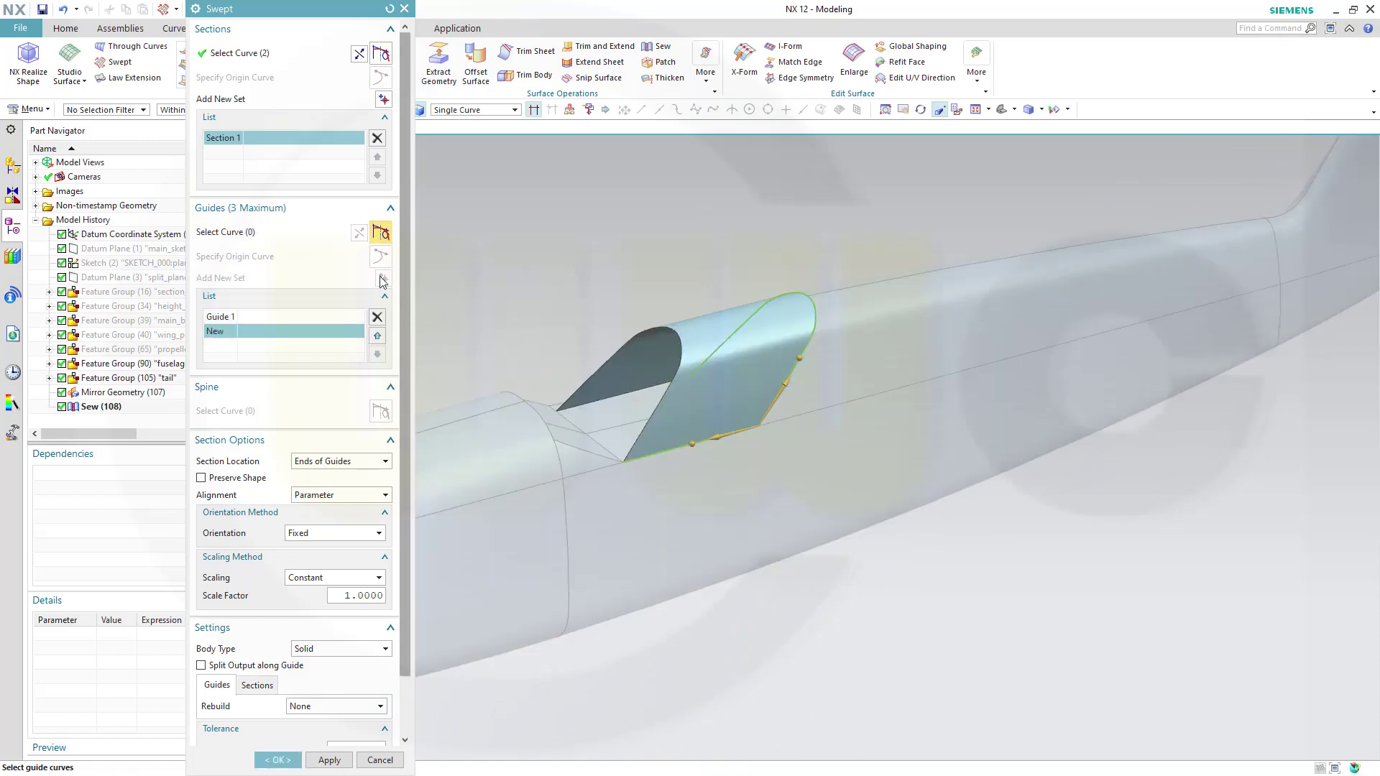
middle_click_drag(566, 369, 616, 446)
left_click(608, 480)
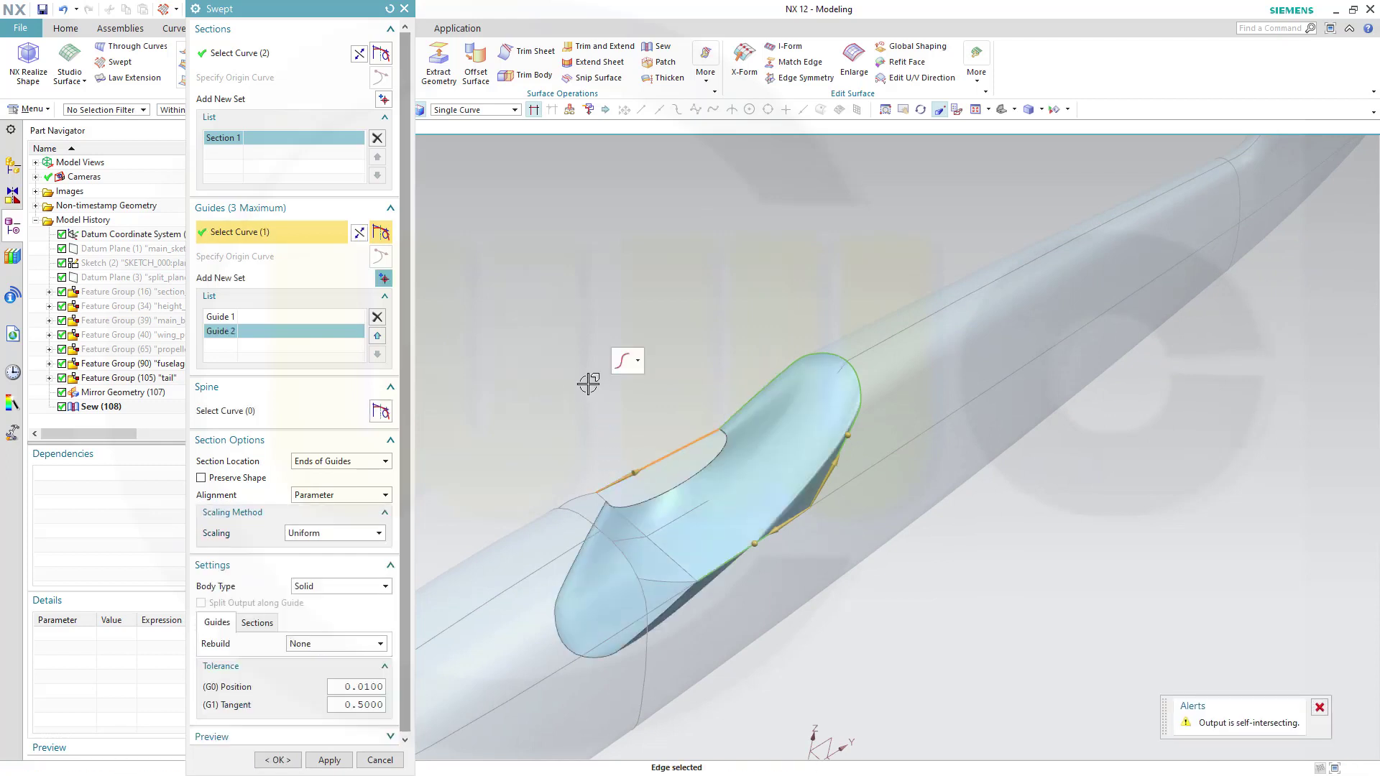
double_click(627, 471)
Keep Parameter alignment and create the swept canopy solid
middle_click_drag(806, 530, 758, 503)
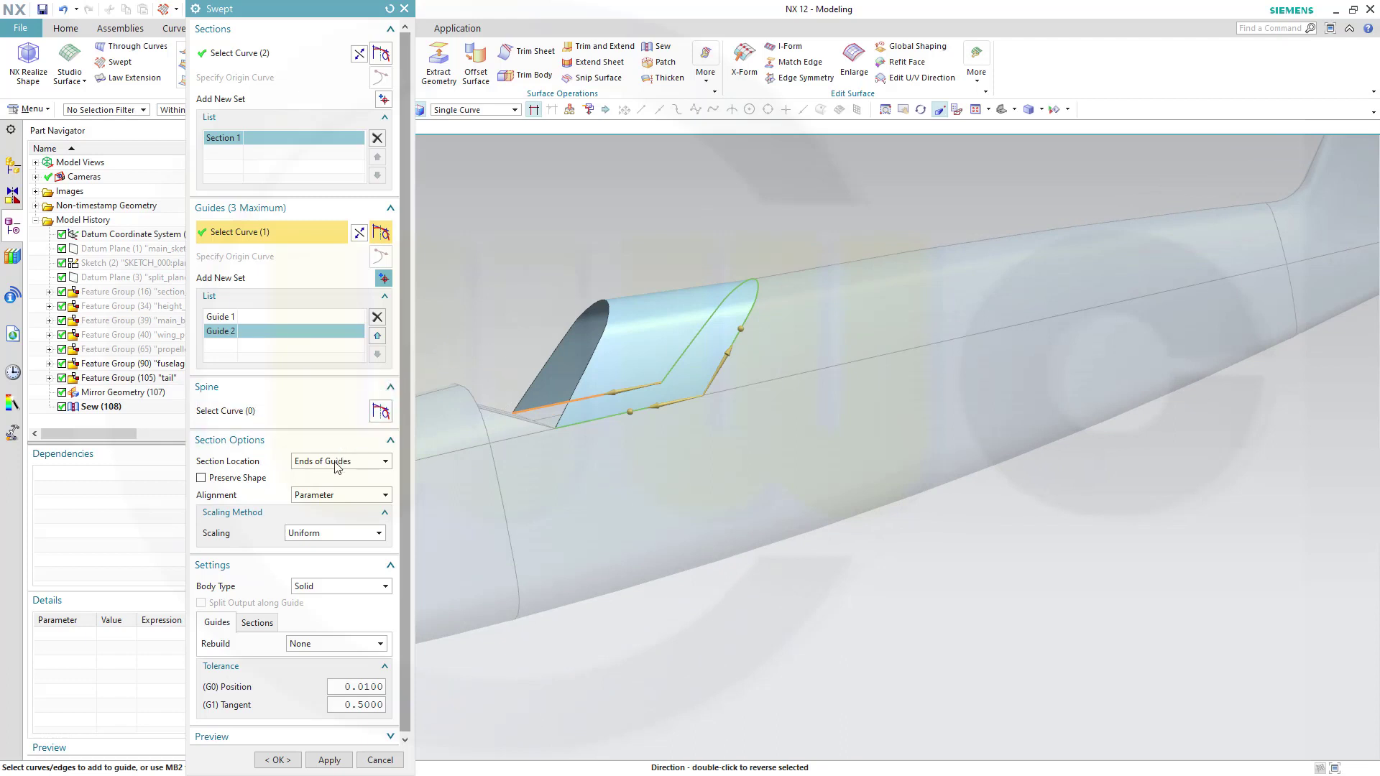
left_click(387, 499)
left_click(382, 499)
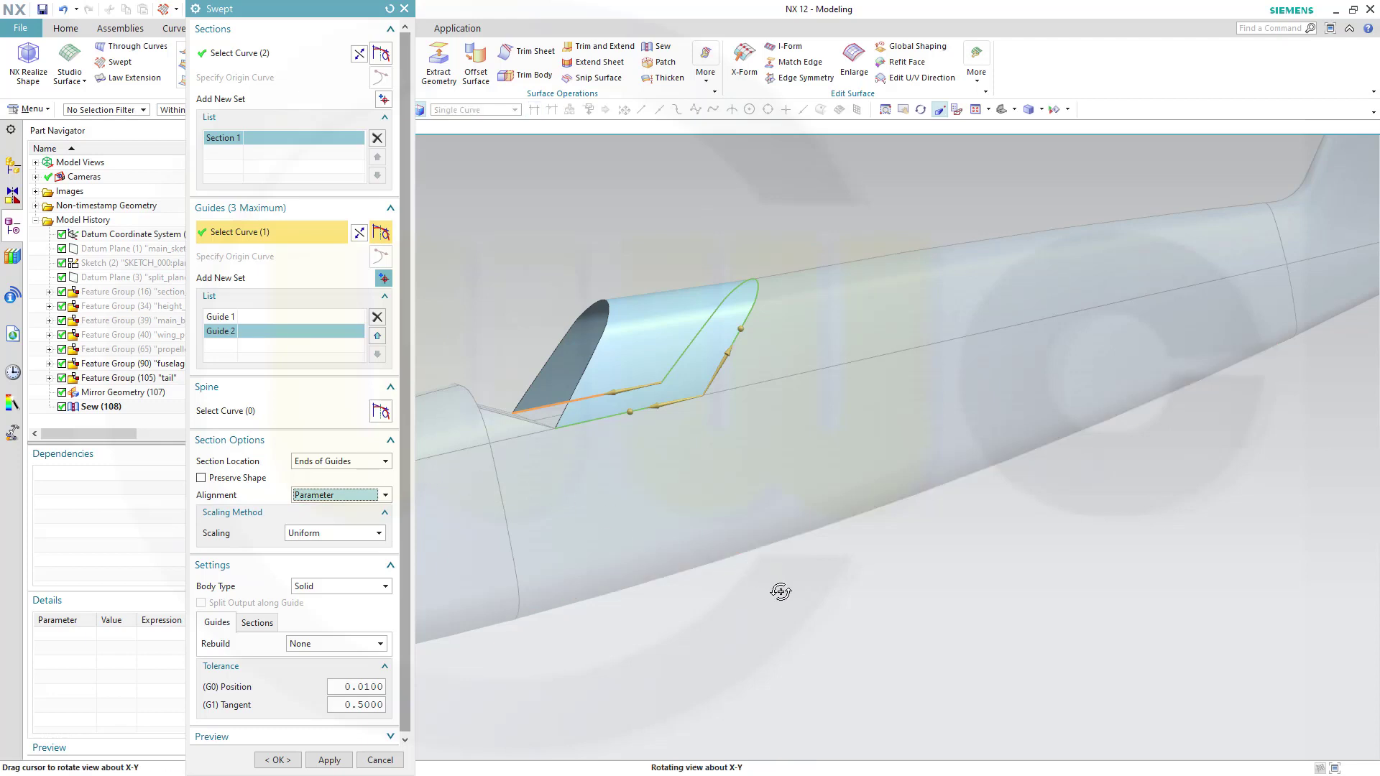
middle_click_drag(774, 588, 786, 595)
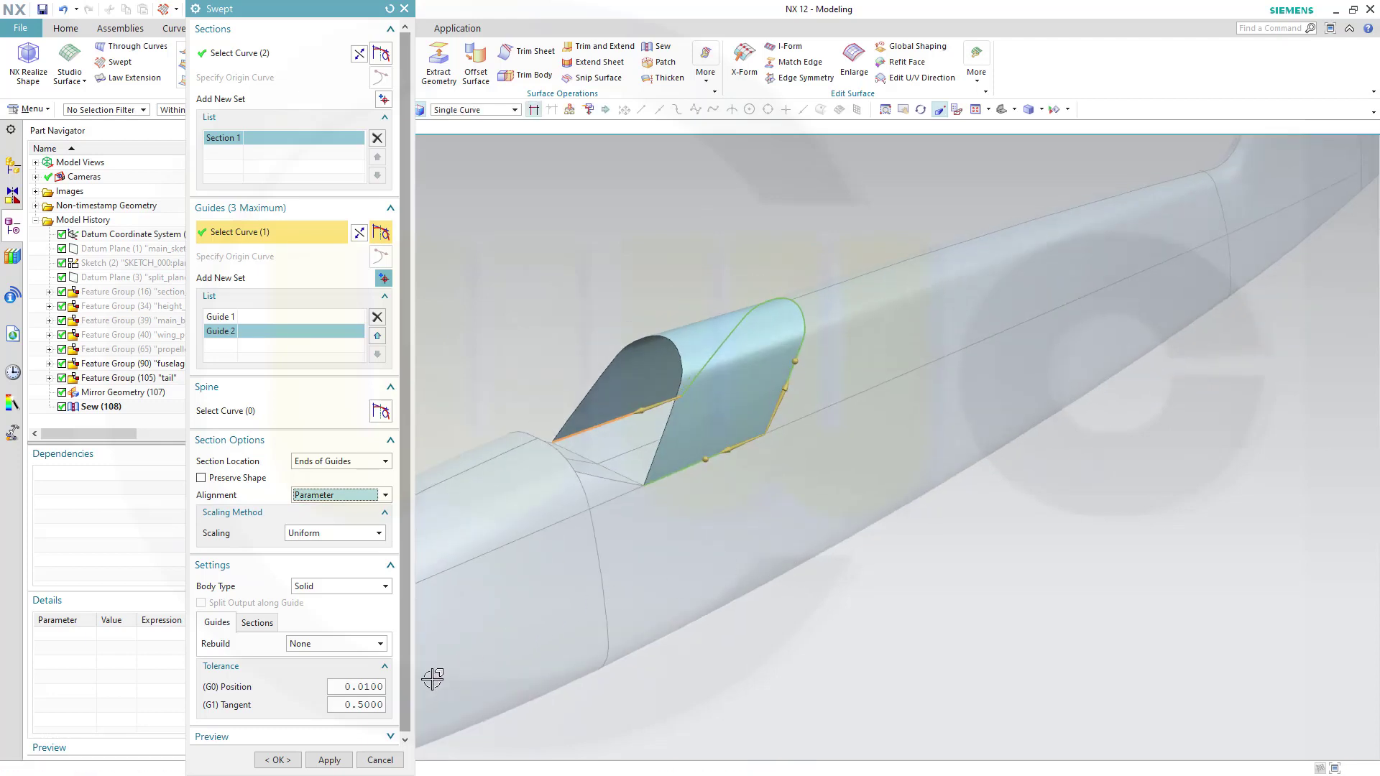
left_click(278, 760)
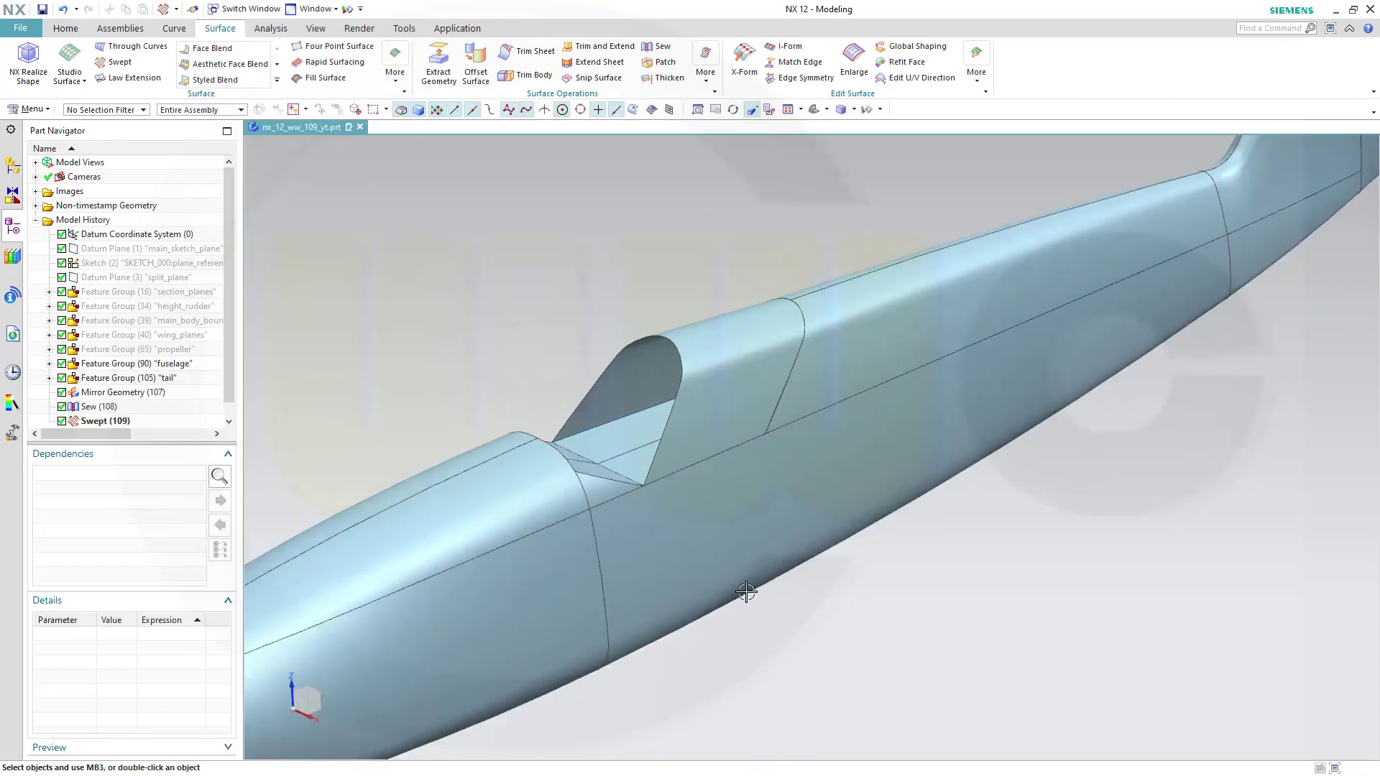
Orbit to view the filled canopy and start a new Swept feature
middle_click_drag(748, 573, 468, 367)
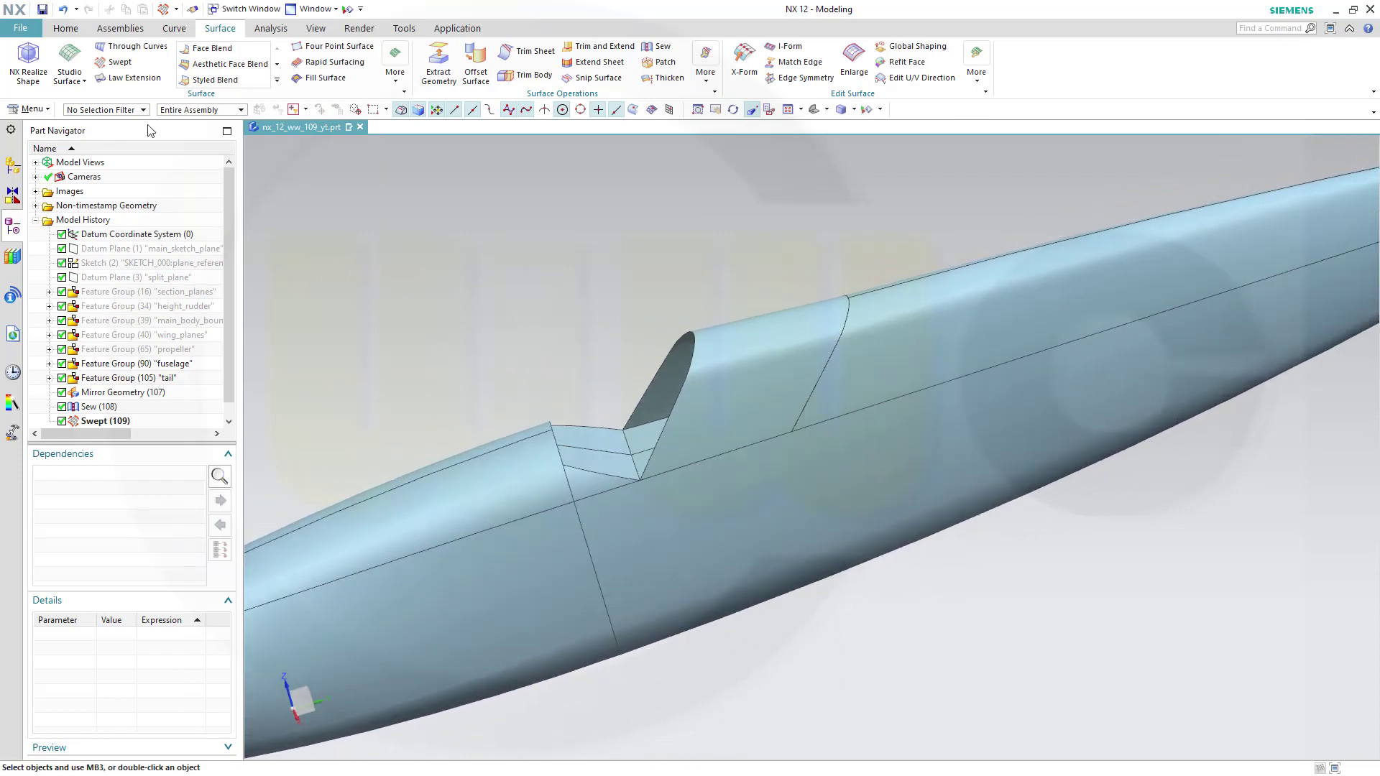
left_click(119, 61)
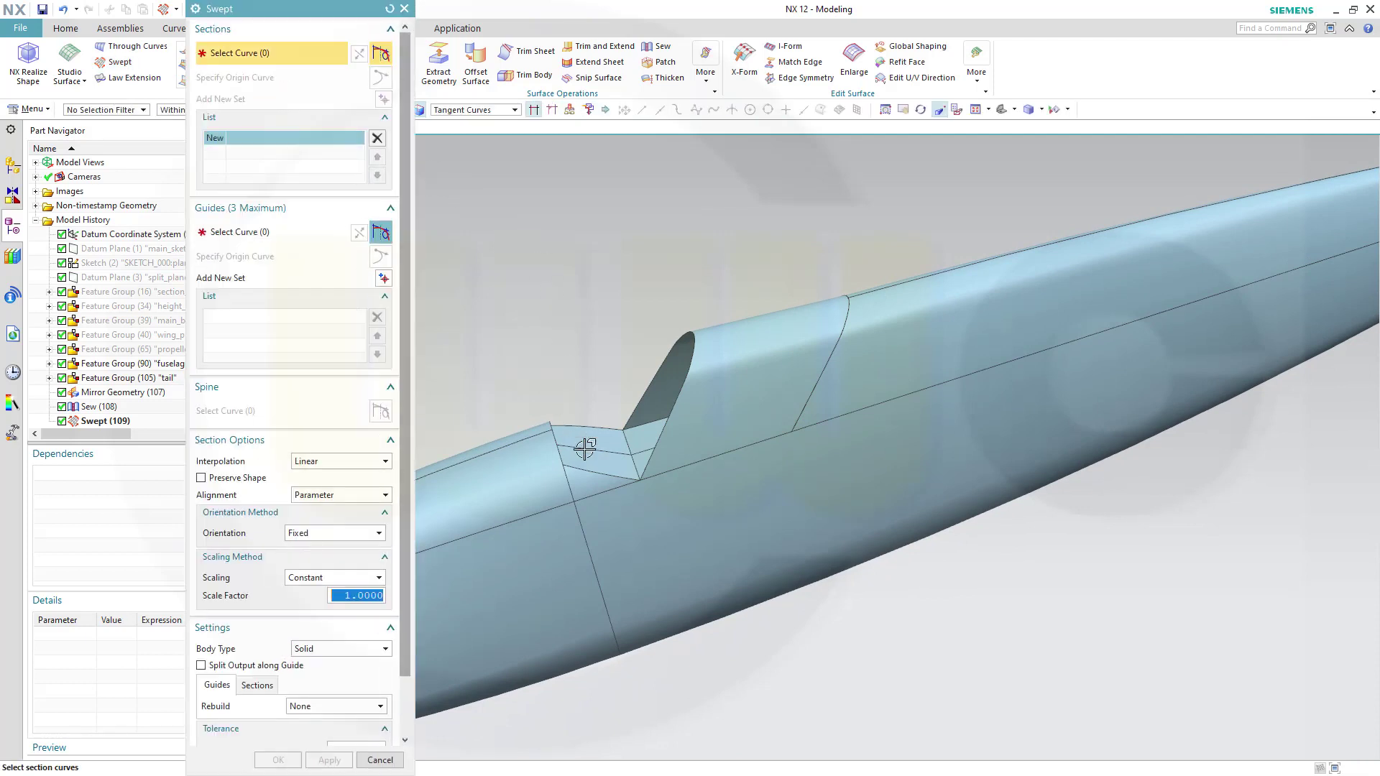
With the Single Curve rule, pick the lower gap edge and upper fuselage edge as two sections
left_click(515, 110)
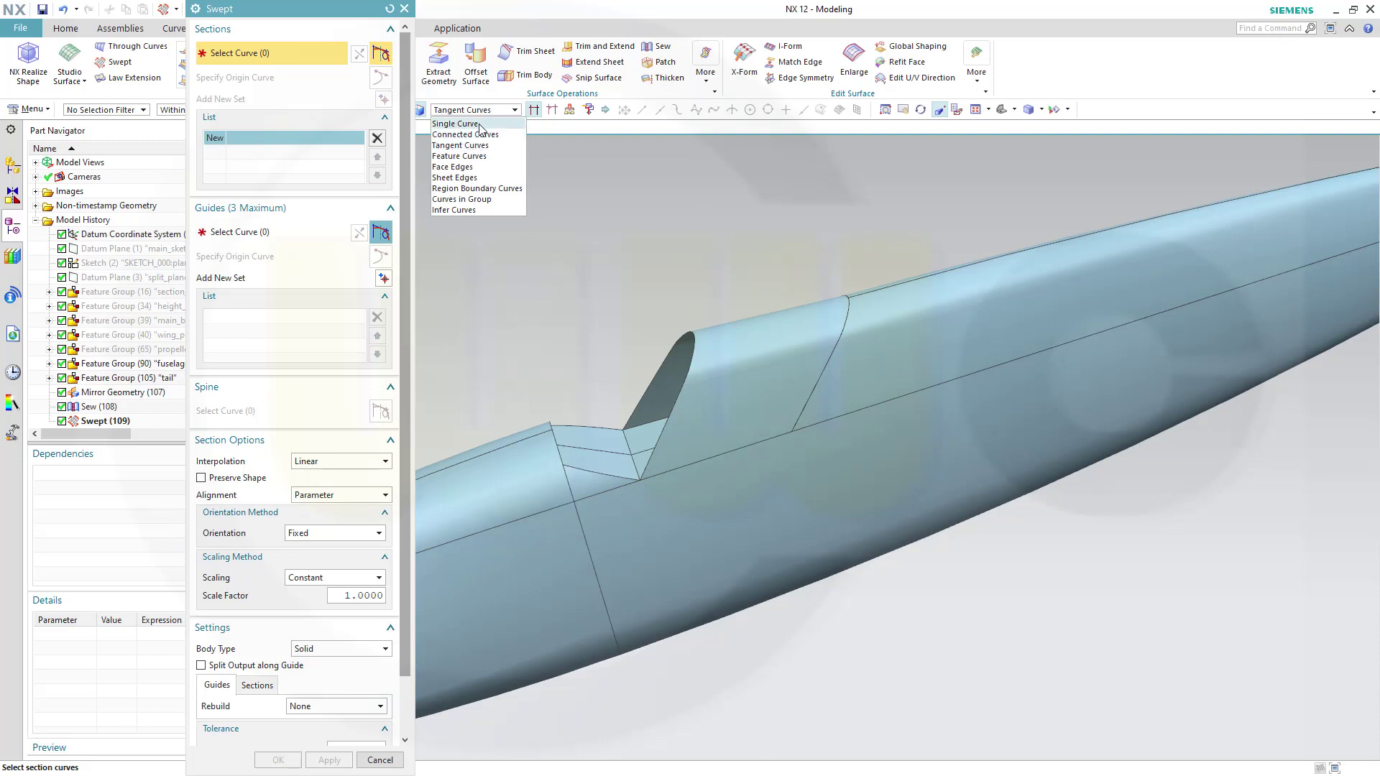
left_click(455, 124)
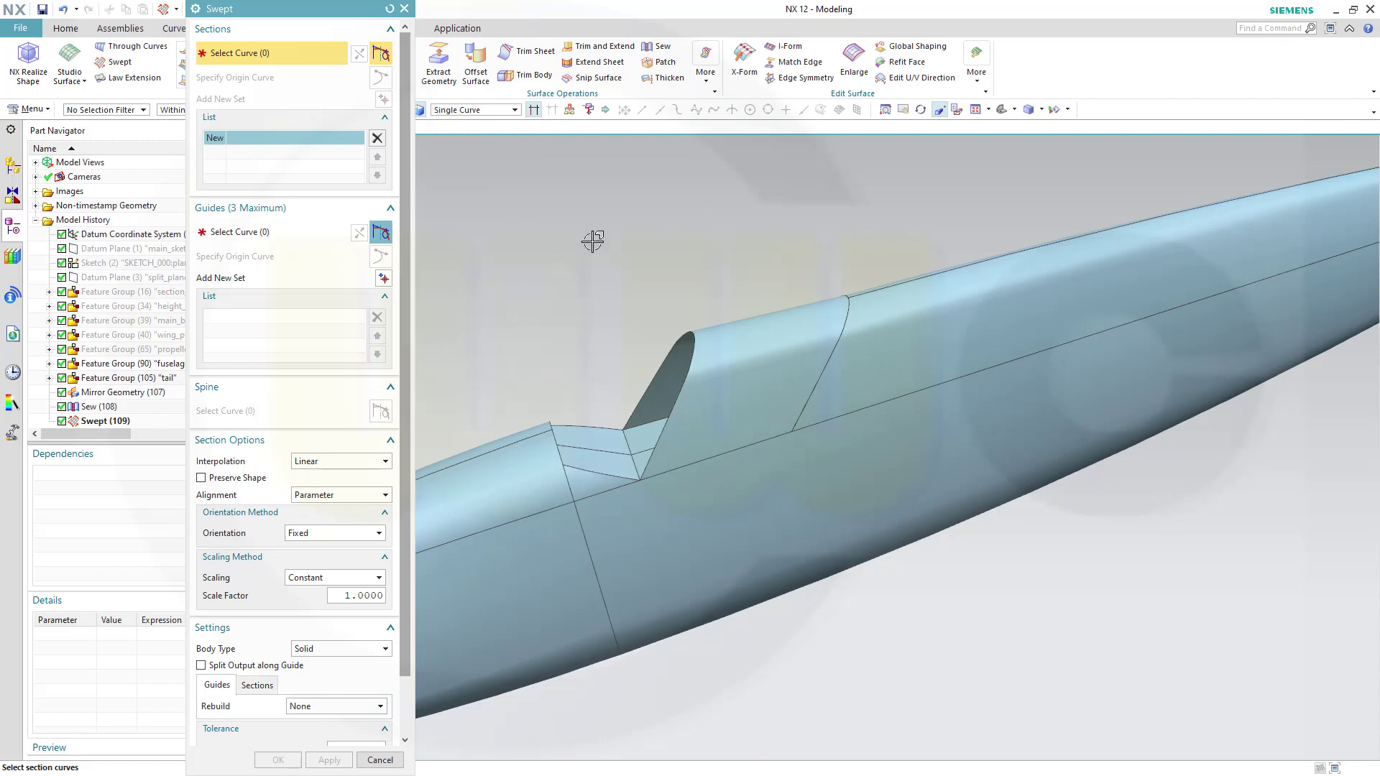
left_click(593, 471)
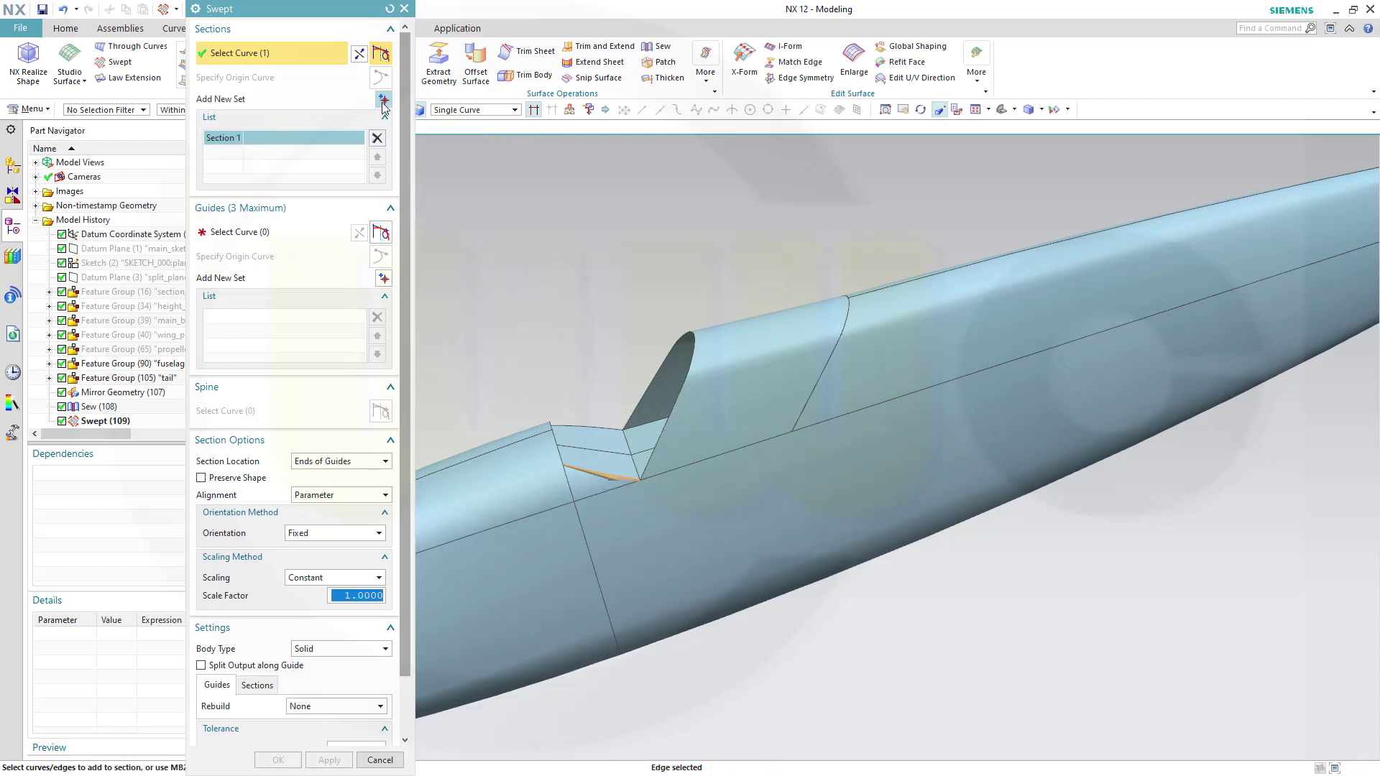
left_click(382, 102)
left_click(589, 426)
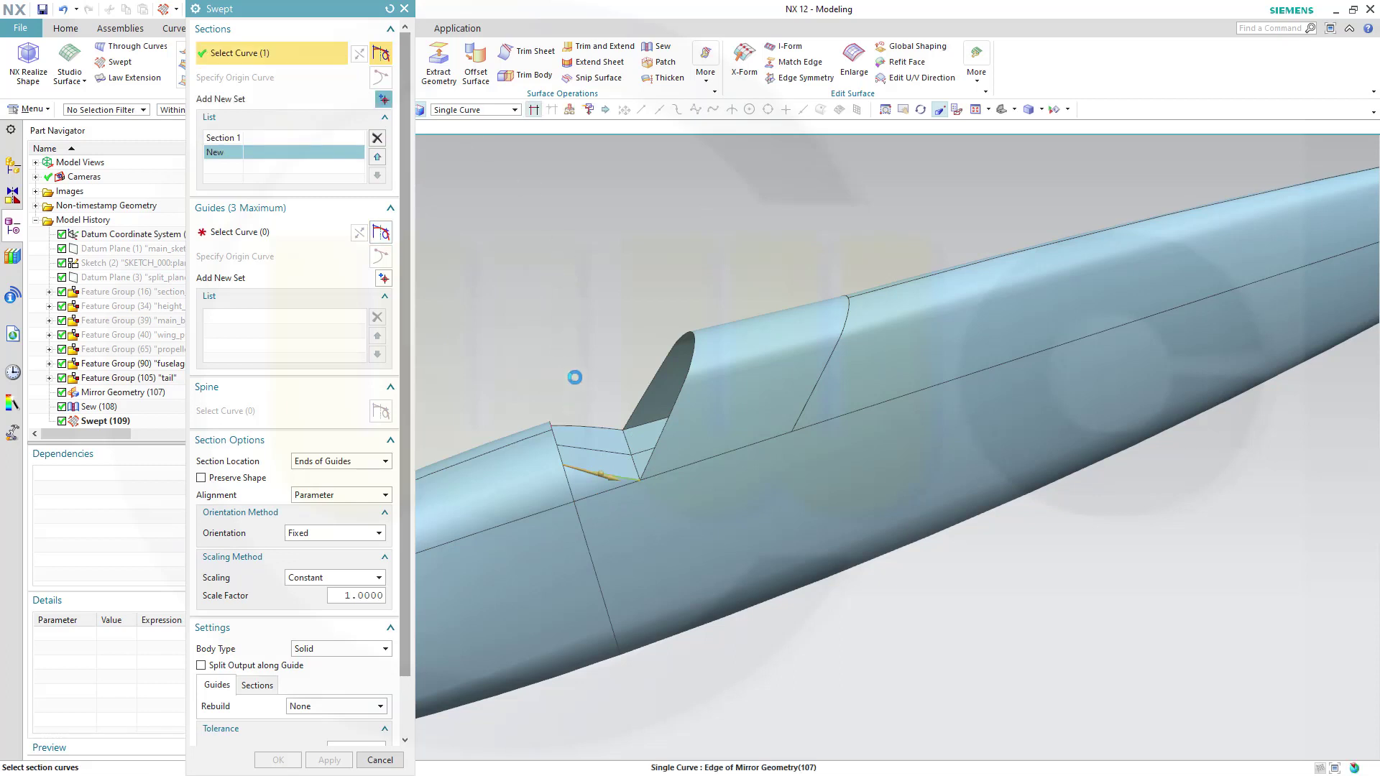
left_click(285, 233)
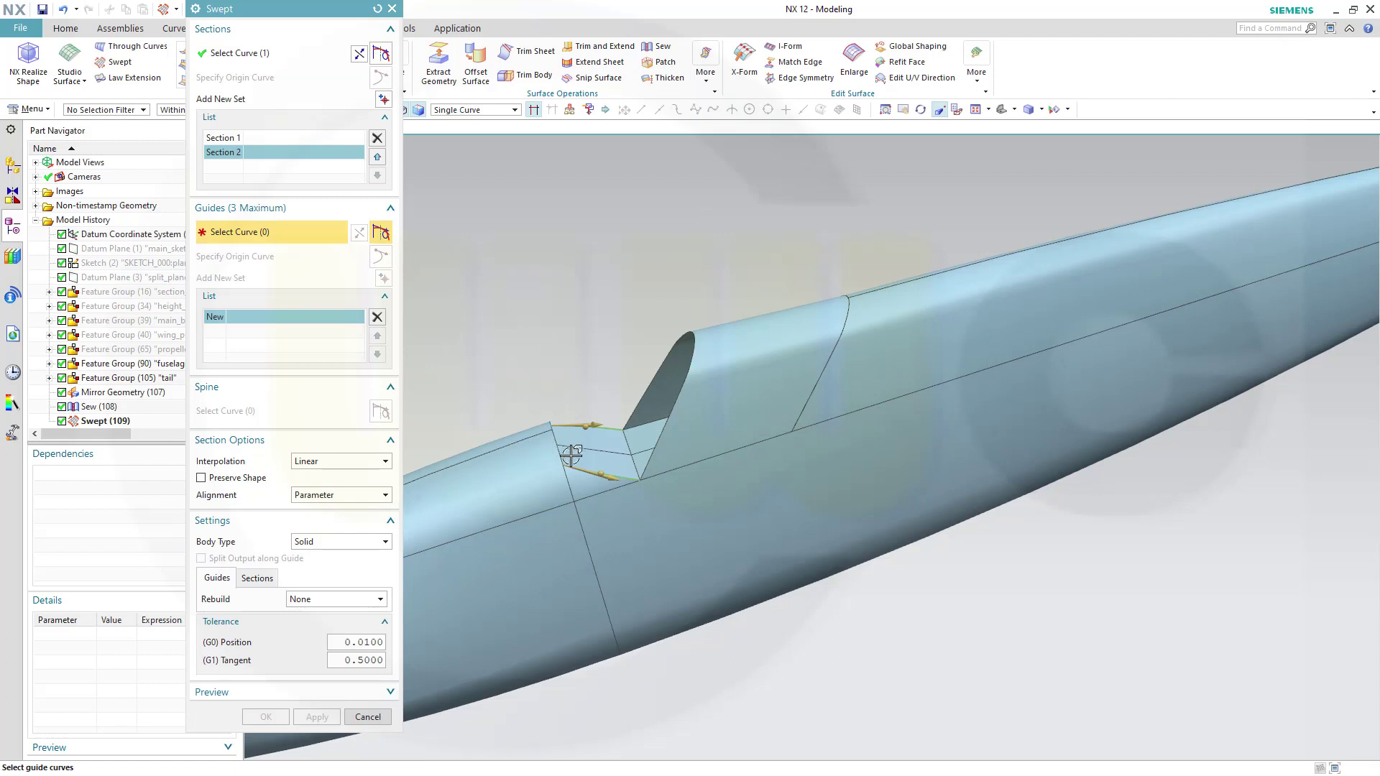
Pick two gap edges as the first guide and the fin's trailing edge as the second
middle_click_drag(623, 560, 568, 496)
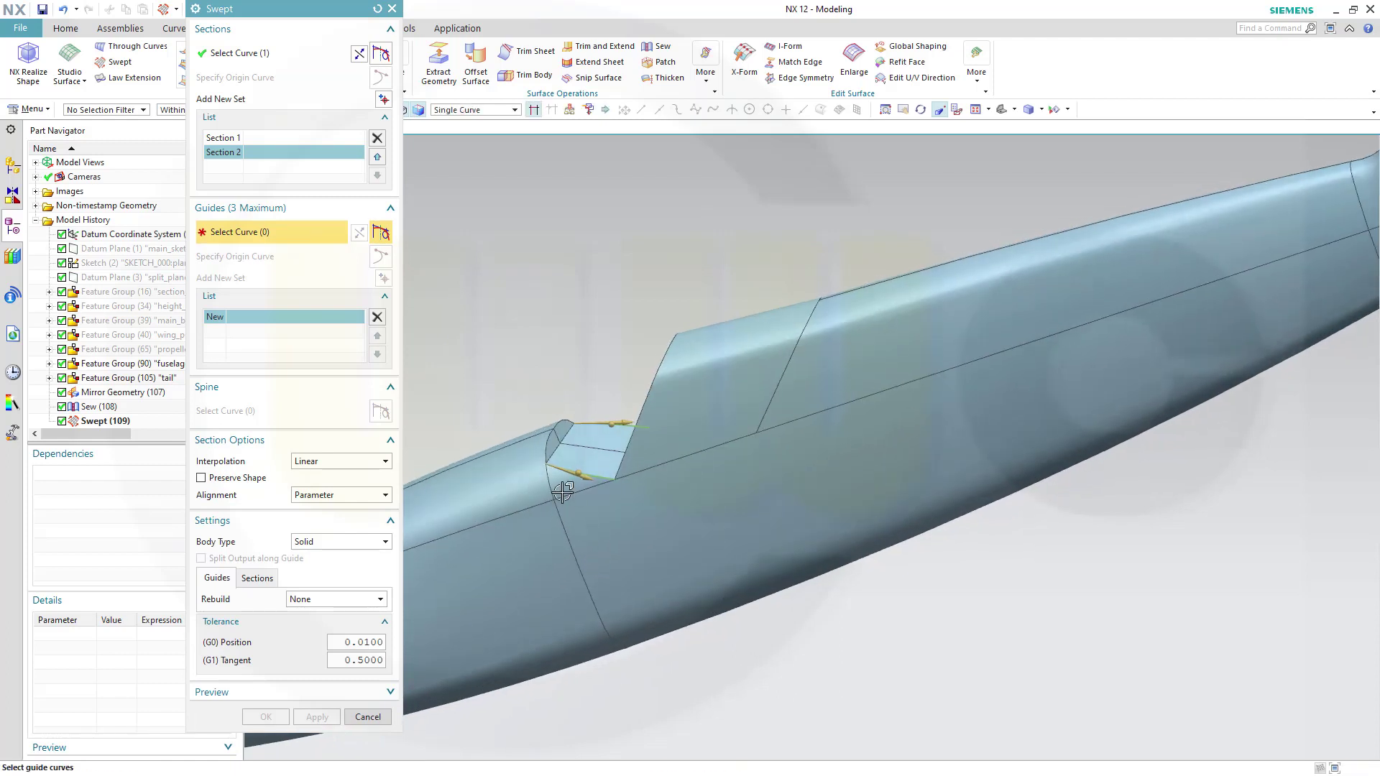
left_click(548, 432)
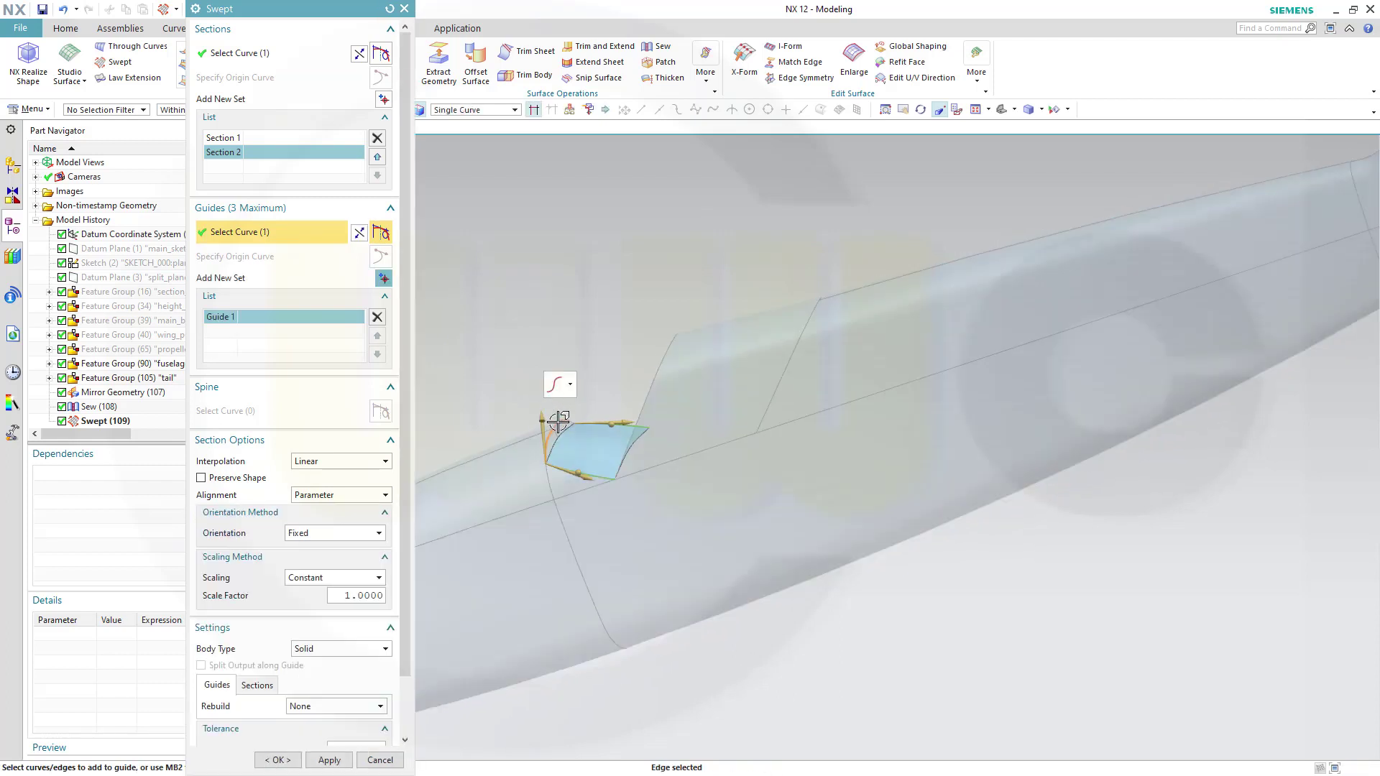
left_click(559, 423)
middle_click_drag(517, 342, 539, 326)
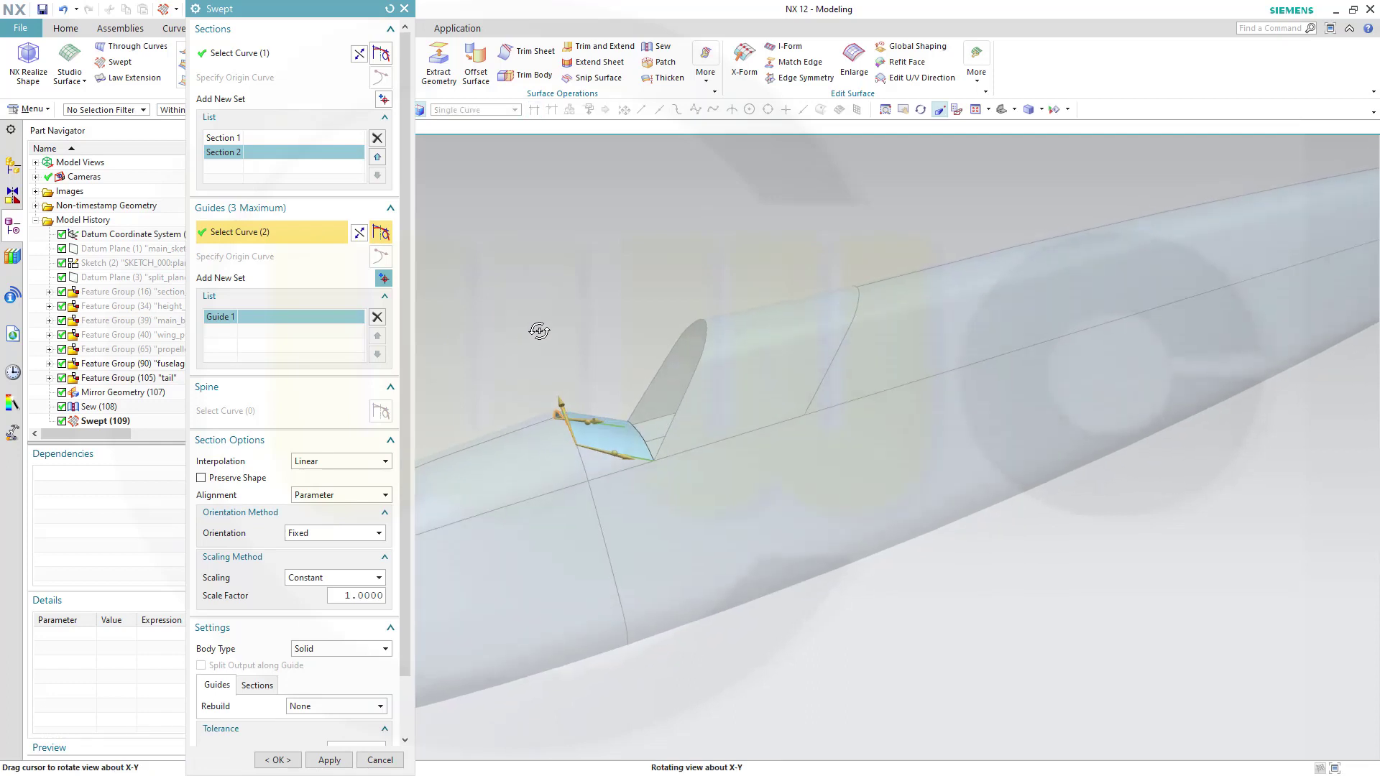
left_click(383, 278)
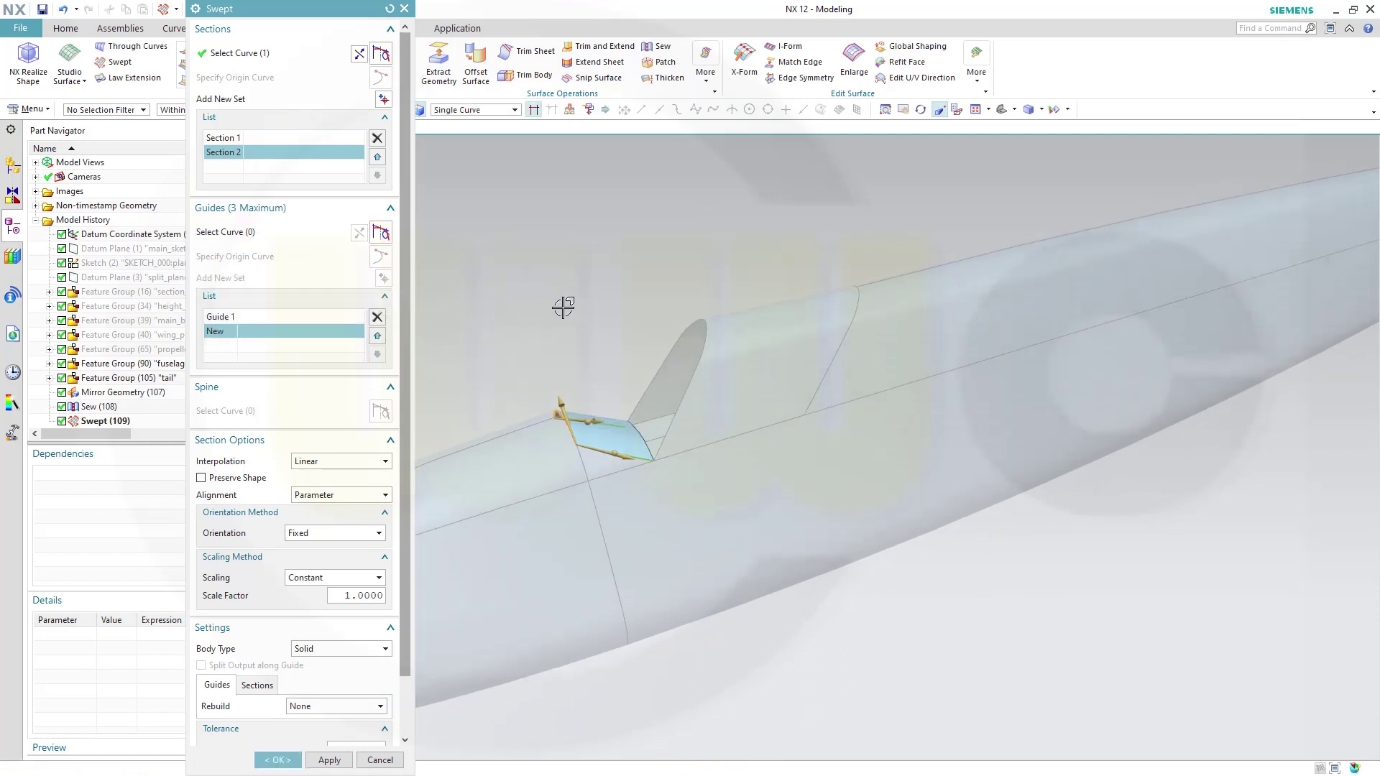
left_click(668, 417)
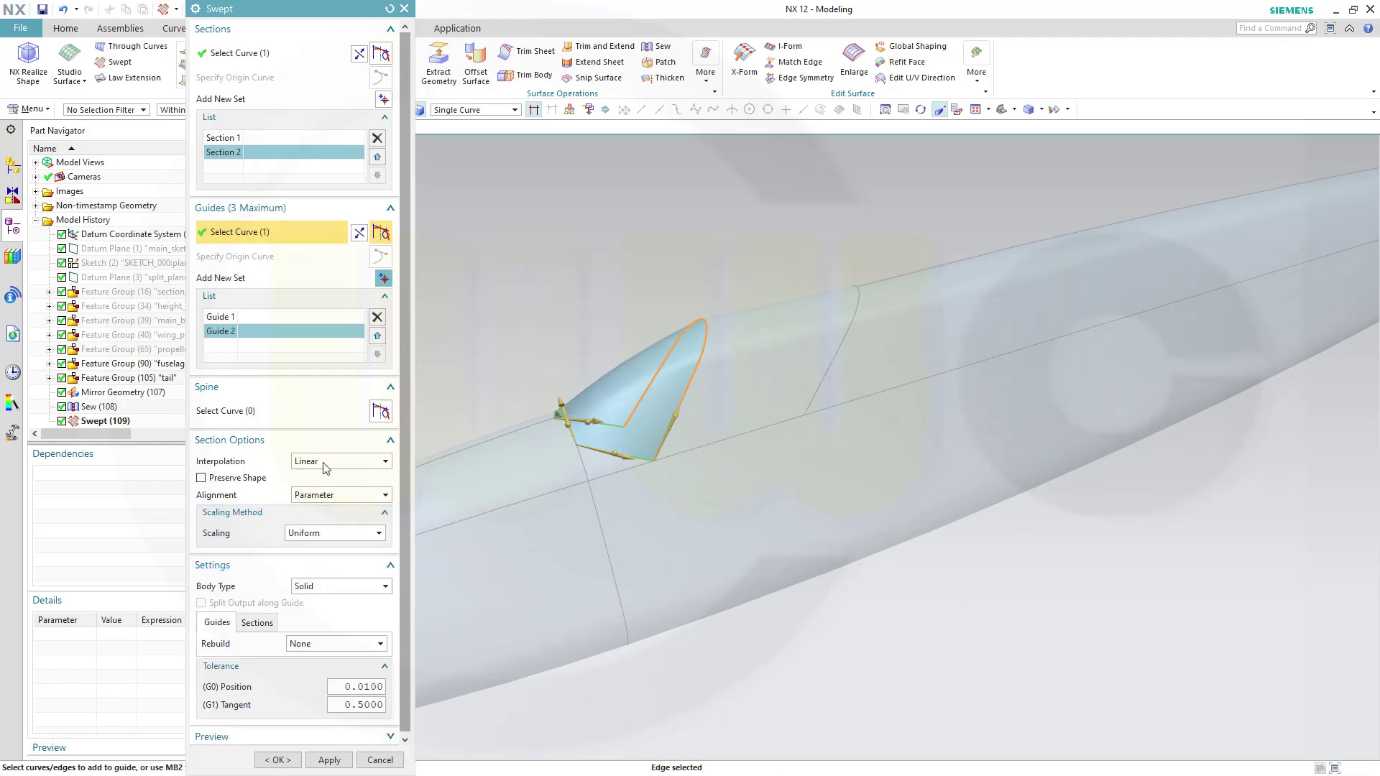
Settle on Linear interpolation, Parameter alignment and Uniform scaling, then create the windshield sweep
left_click(389, 463)
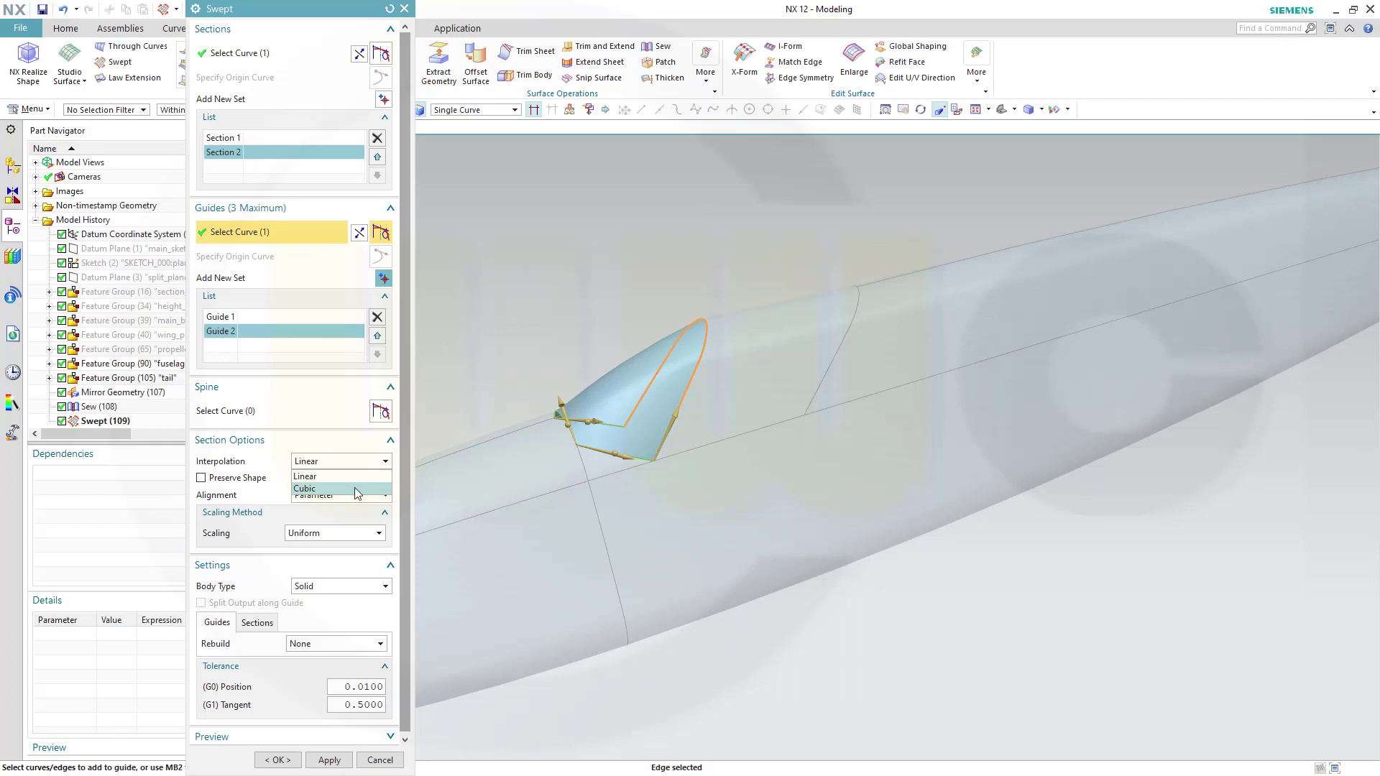
left_click(366, 486)
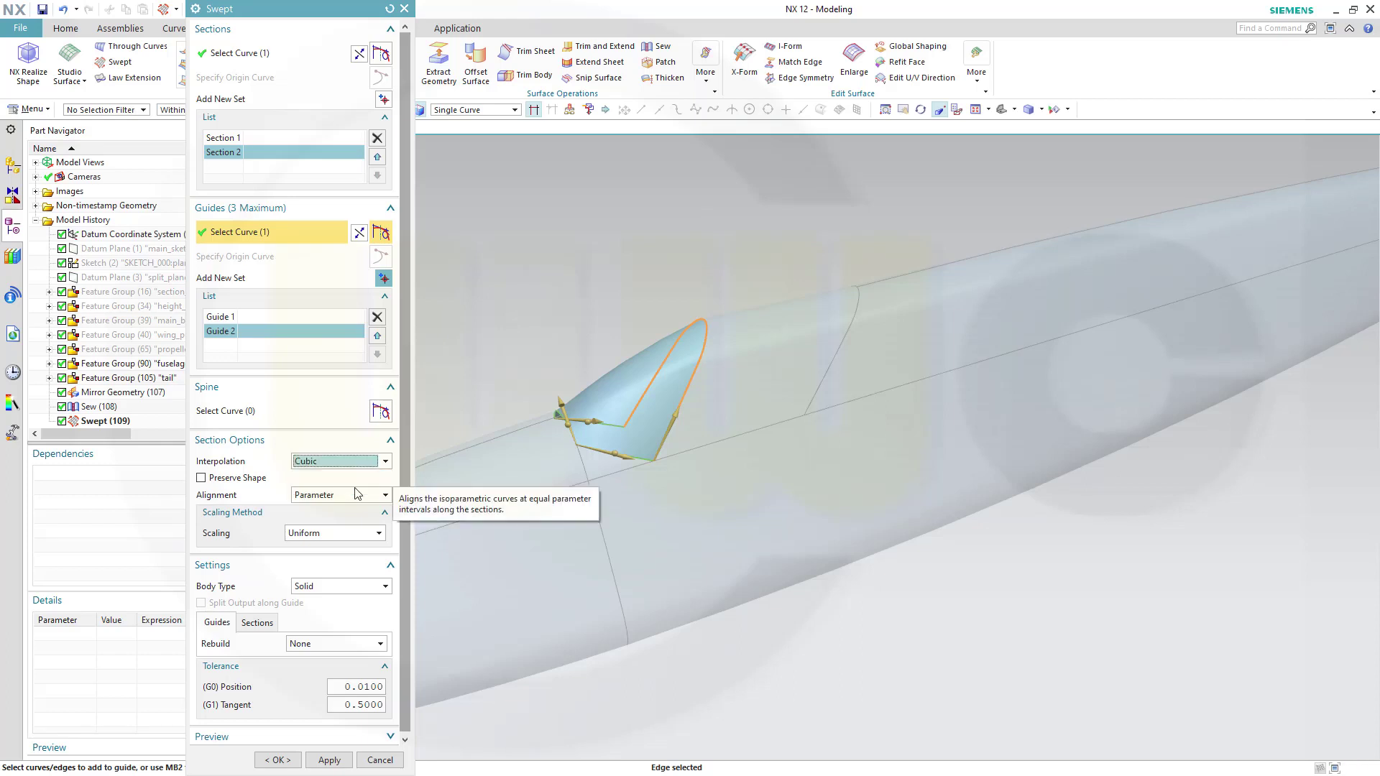
left_click(386, 461)
left_click(359, 477)
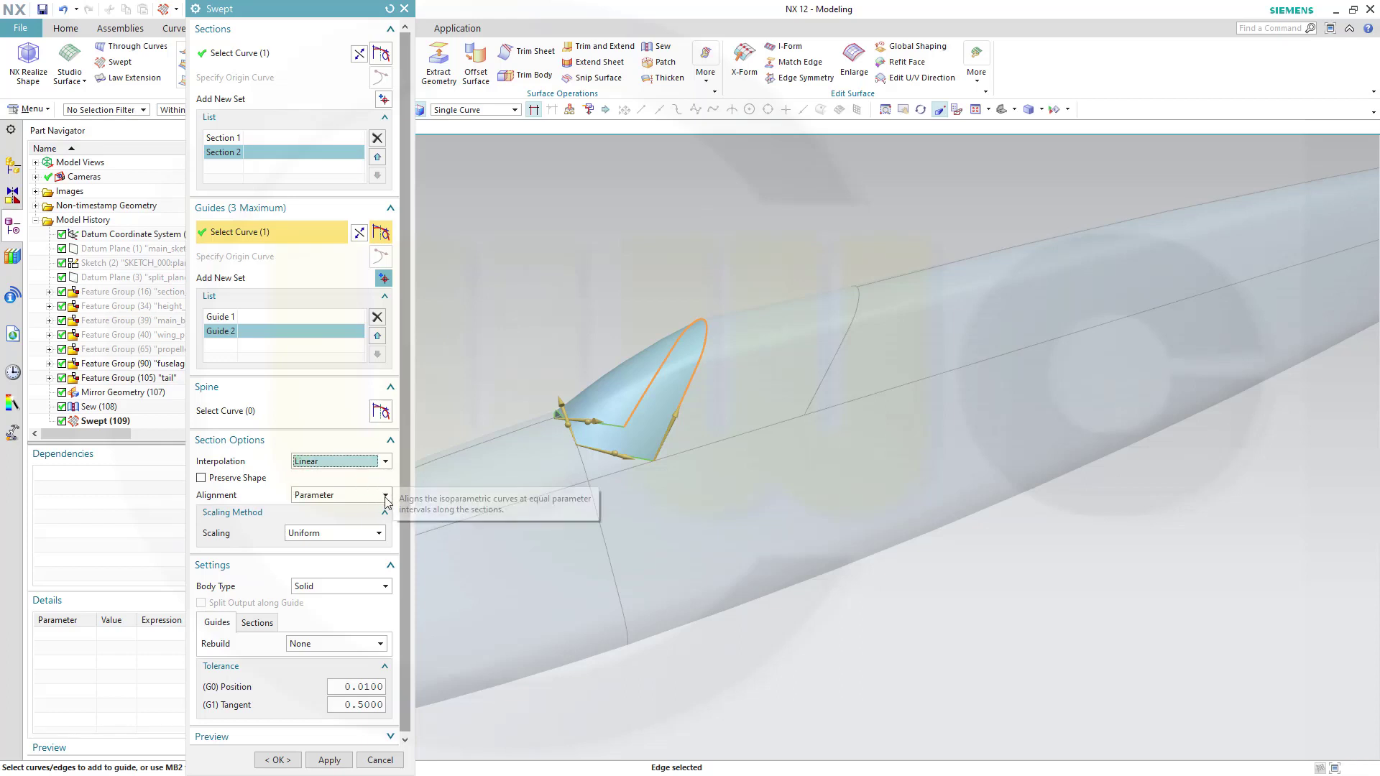
left_click(383, 496)
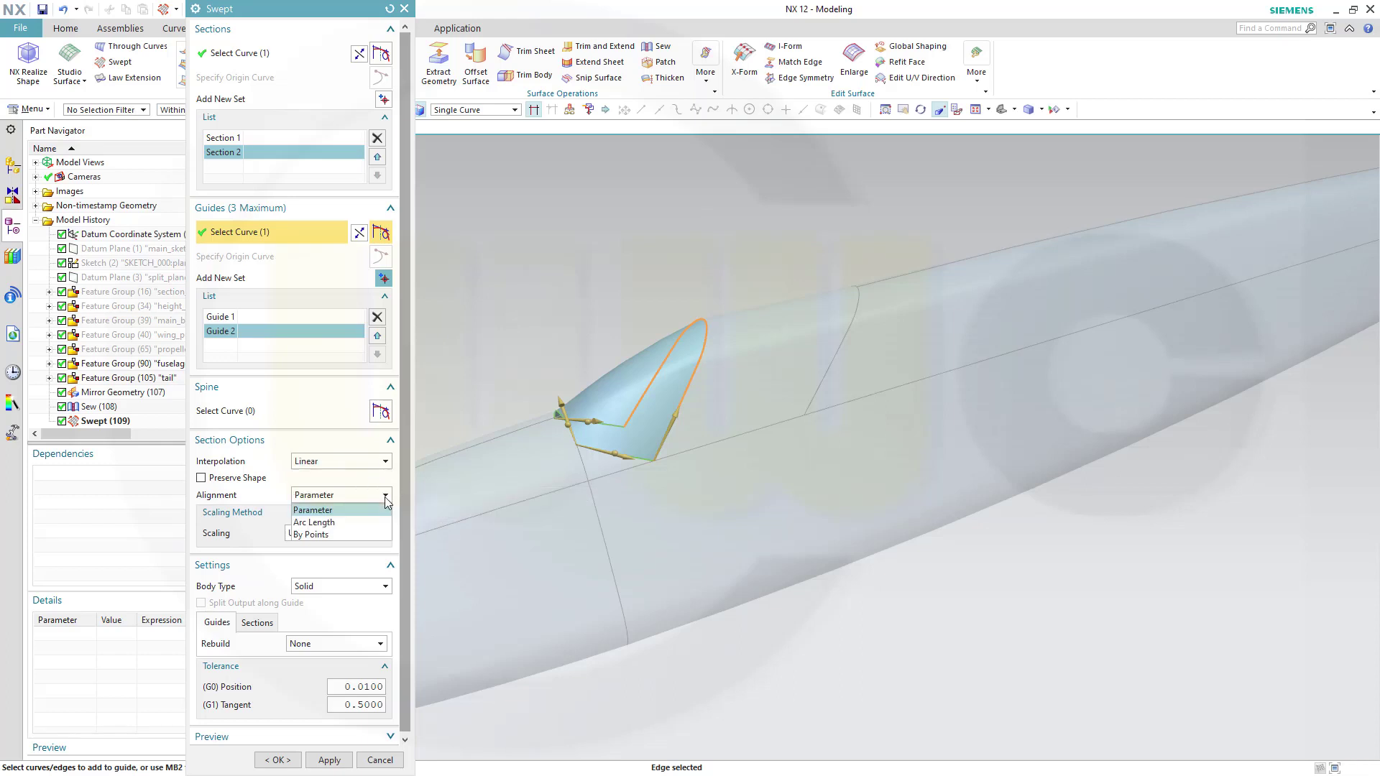
left_click(356, 524)
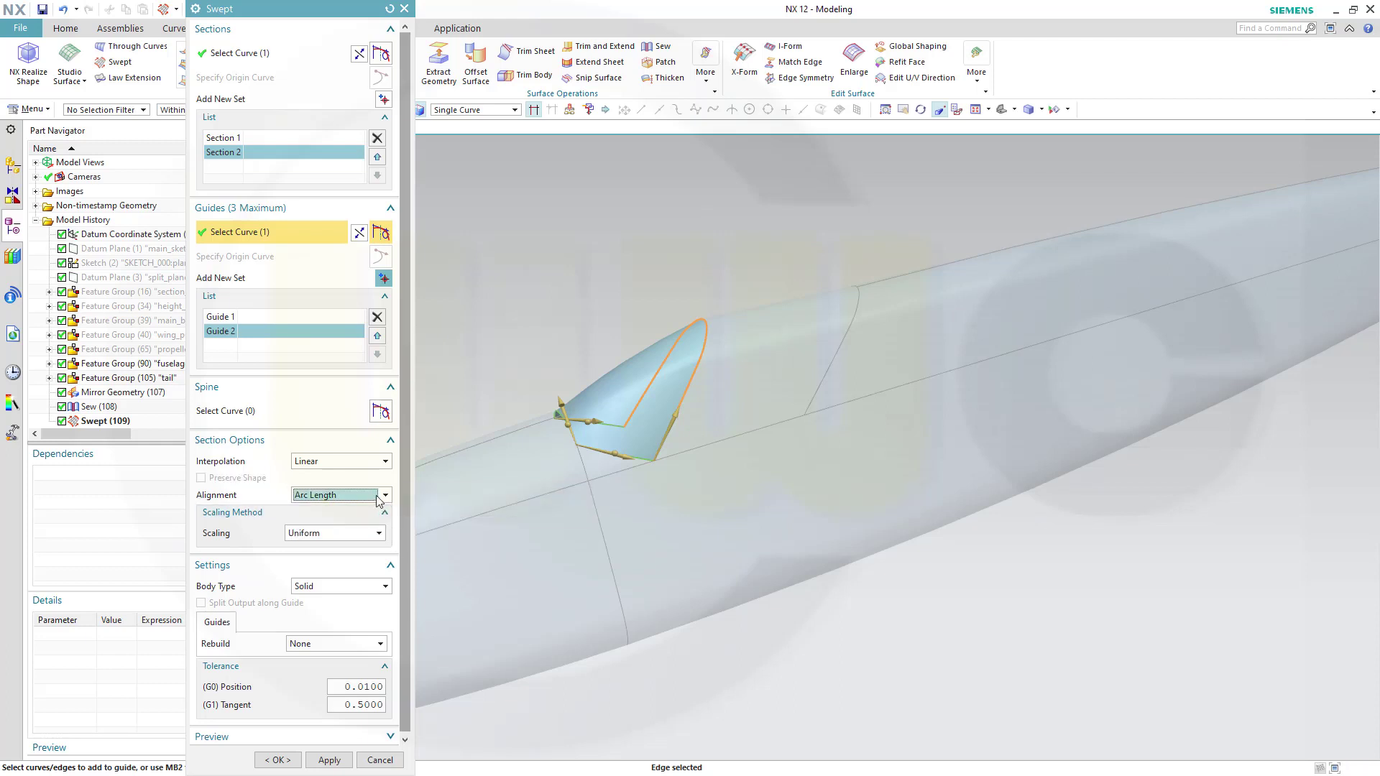
left_click(378, 500)
left_click(366, 512)
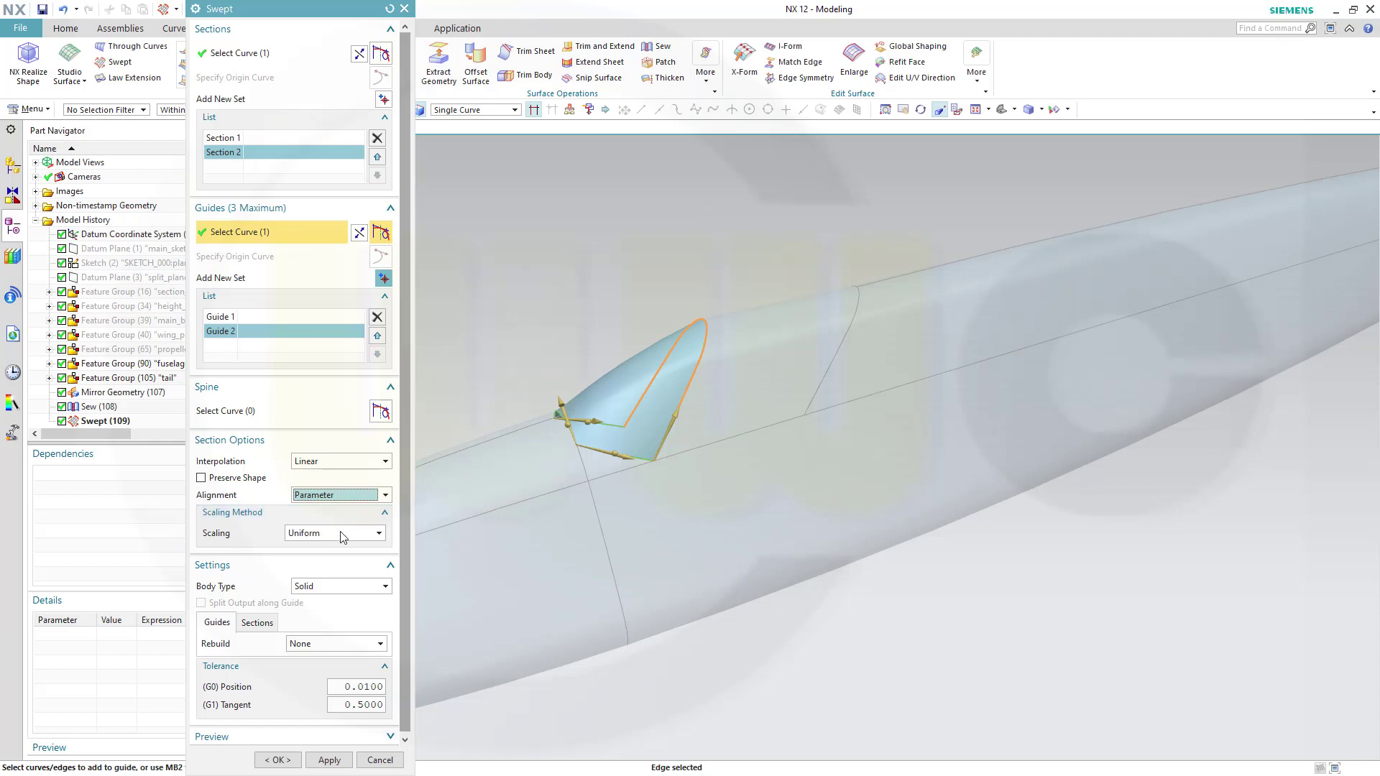
left_click(373, 535)
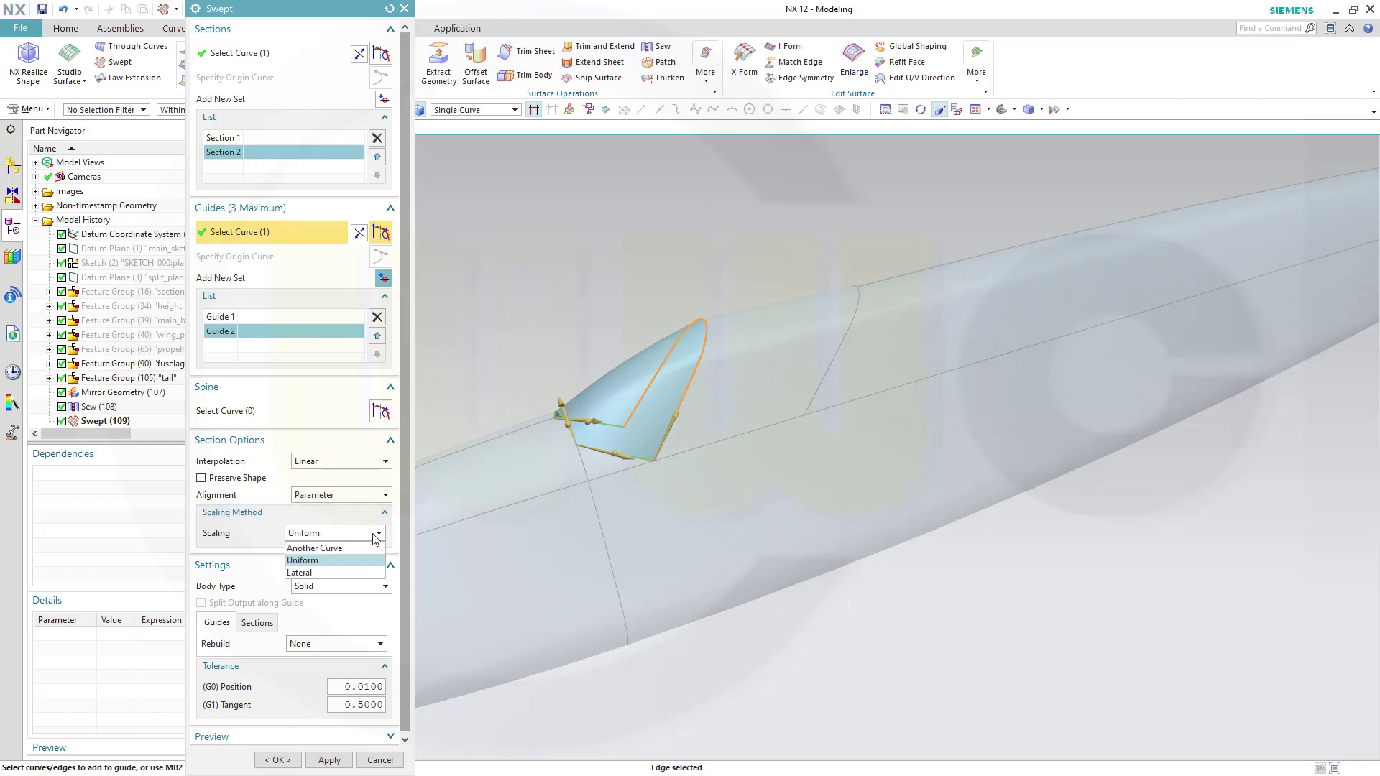
left_click(374, 535)
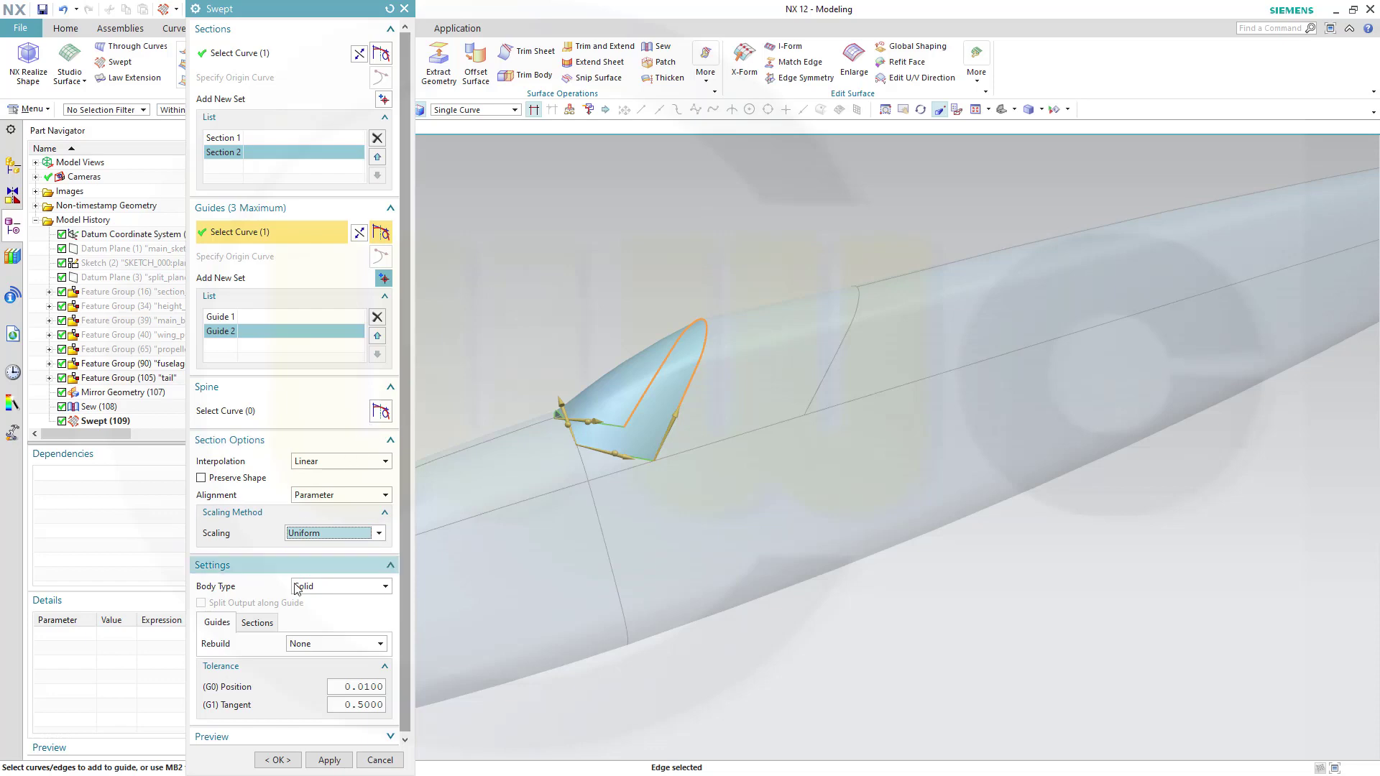
left_click(292, 759)
mouse_move(539, 409)
middle_mouse_down()
mouse_move(518, 369)
mouse_move(508, 385)
mouse_move(549, 422)
mouse_move(582, 428)
mouse_move(520, 378)
mouse_move(535, 417)
mouse_move(527, 388)
middle_mouse_up()
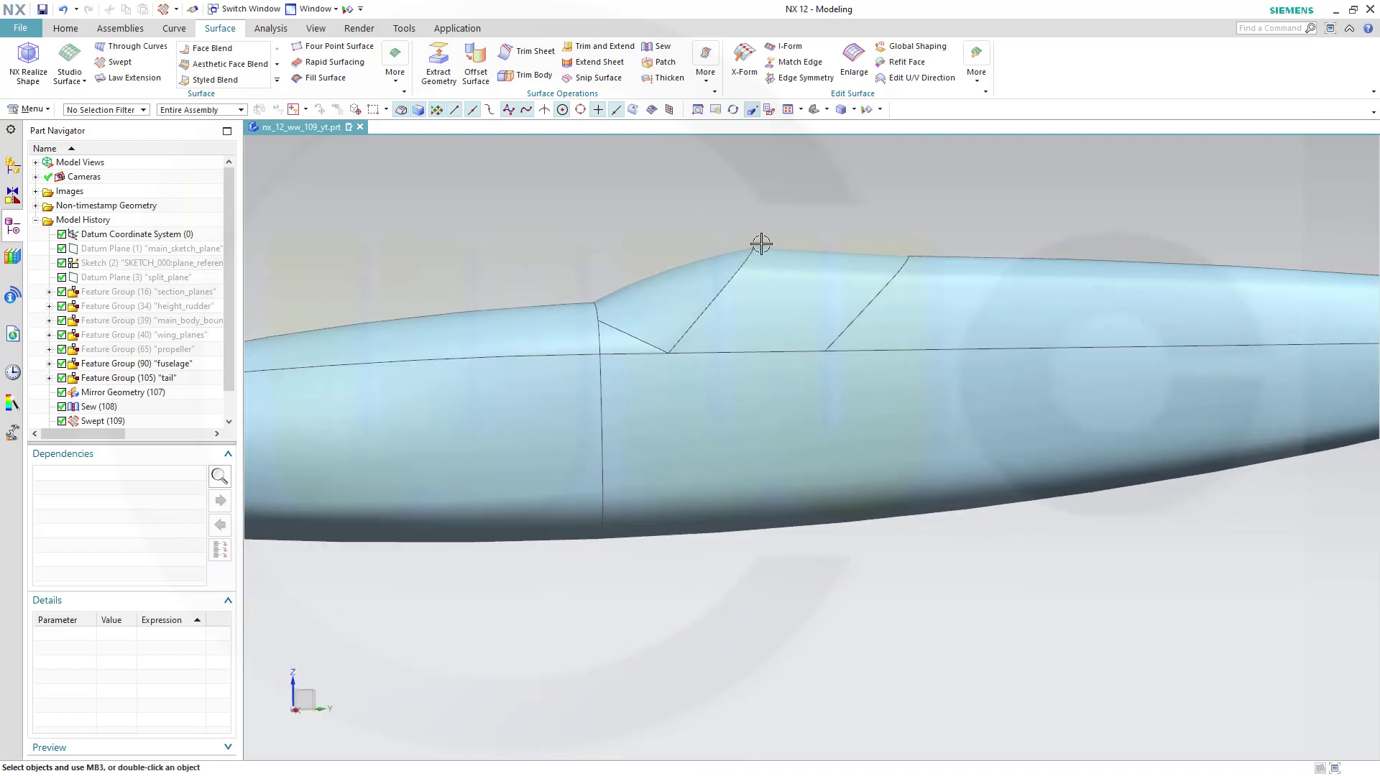